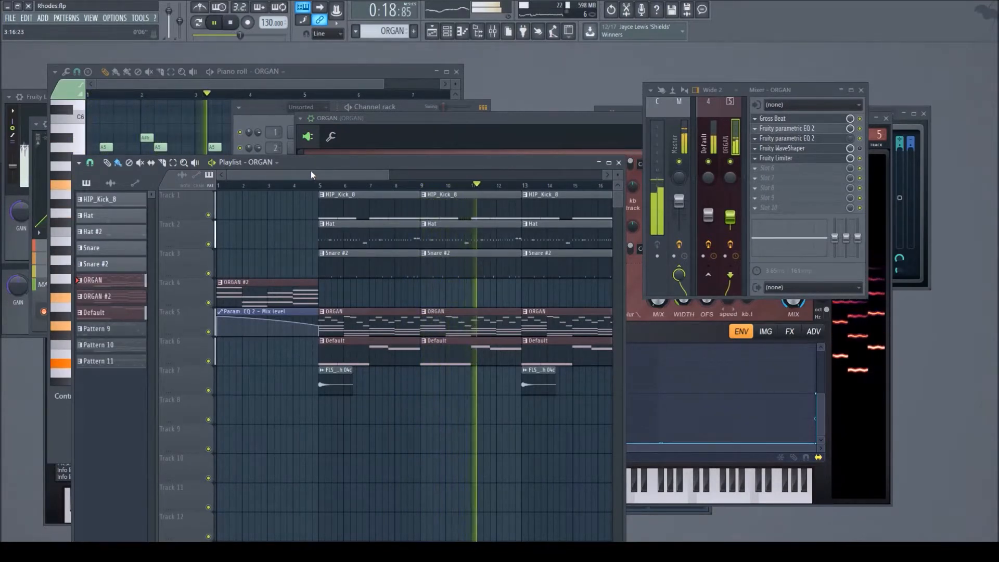
- Stop playback, open the ORGAN pattern's notes in the piano roll, and move the channel rack clear of it
{"action": "left_click", "coordinate": [232, 25]}
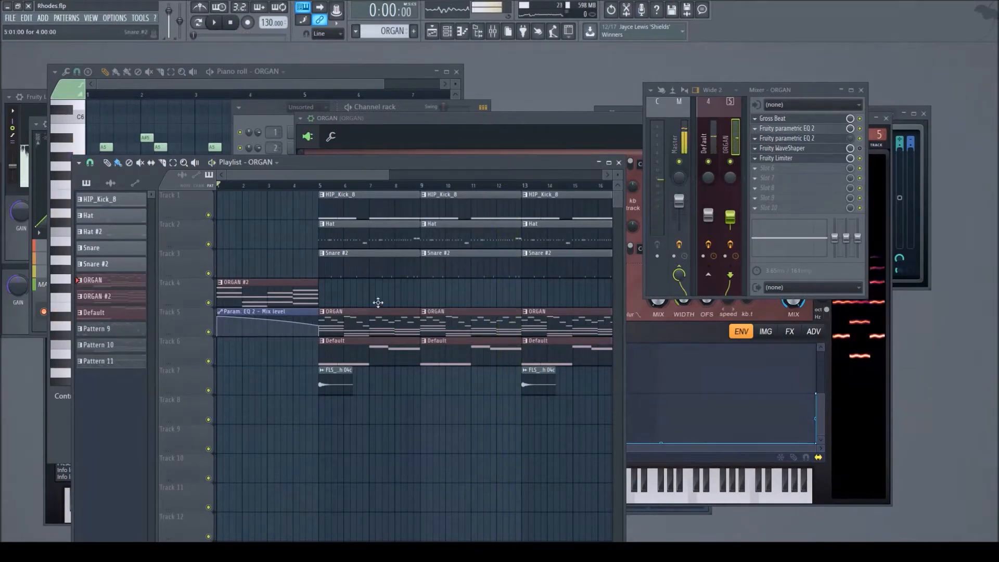
{"action": "double_click", "coordinate": [409, 326]}
{"action": "right_click", "coordinate": [409, 327]}
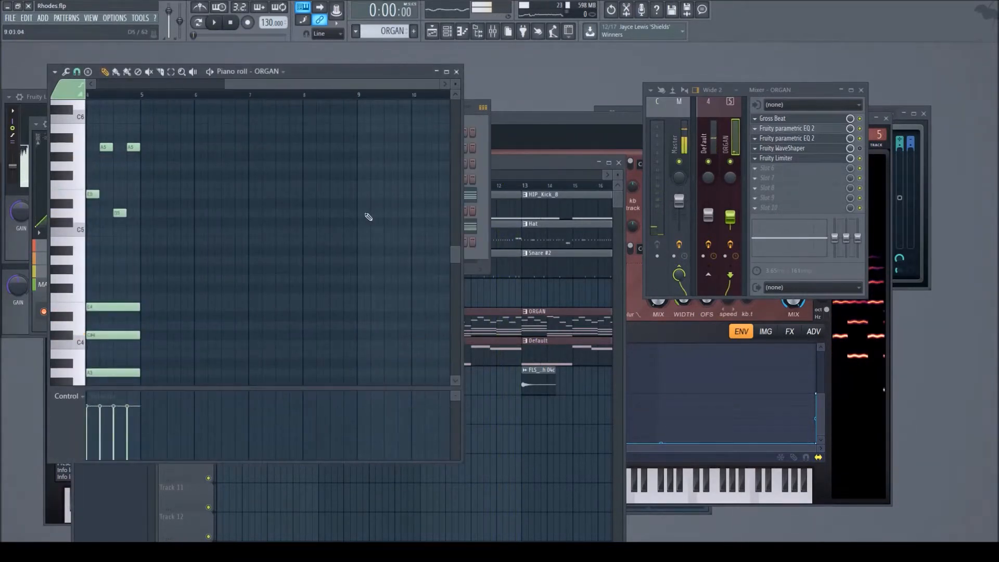
{"action": "scroll", "coordinate": [260, 97], "scroll_direction": "left", "scroll_amount": 3}
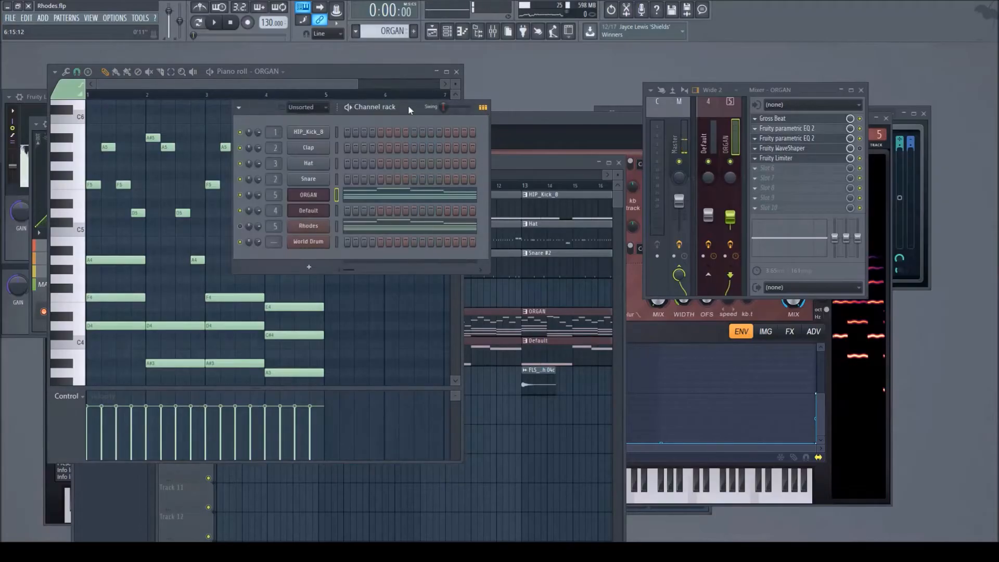
{"action": "left_click_drag", "start_coordinate": [408, 105], "coordinate": [651, 118]}
{"action": "double_click", "coordinate": [817, 89]}
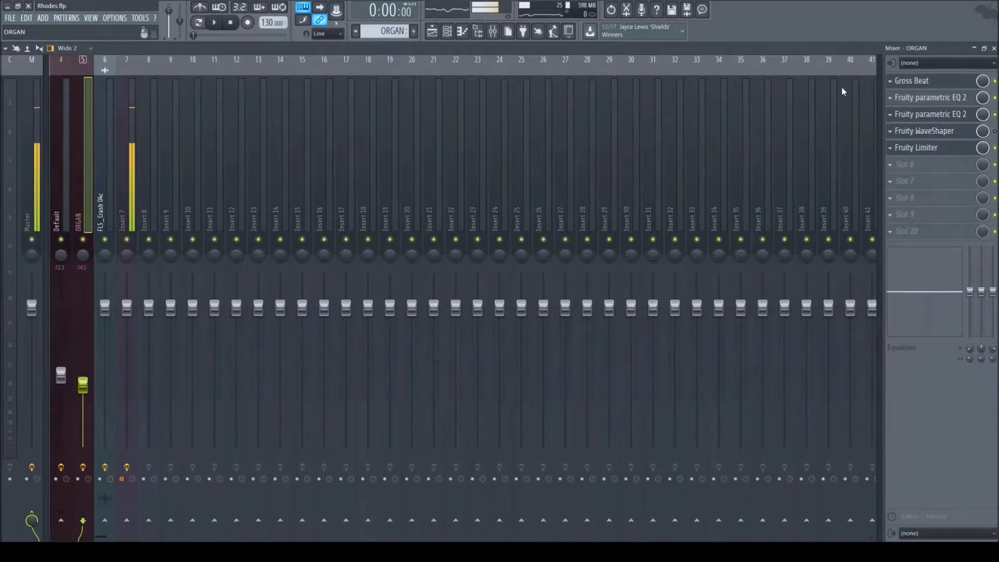
{"action": "double_click", "coordinate": [841, 86]}
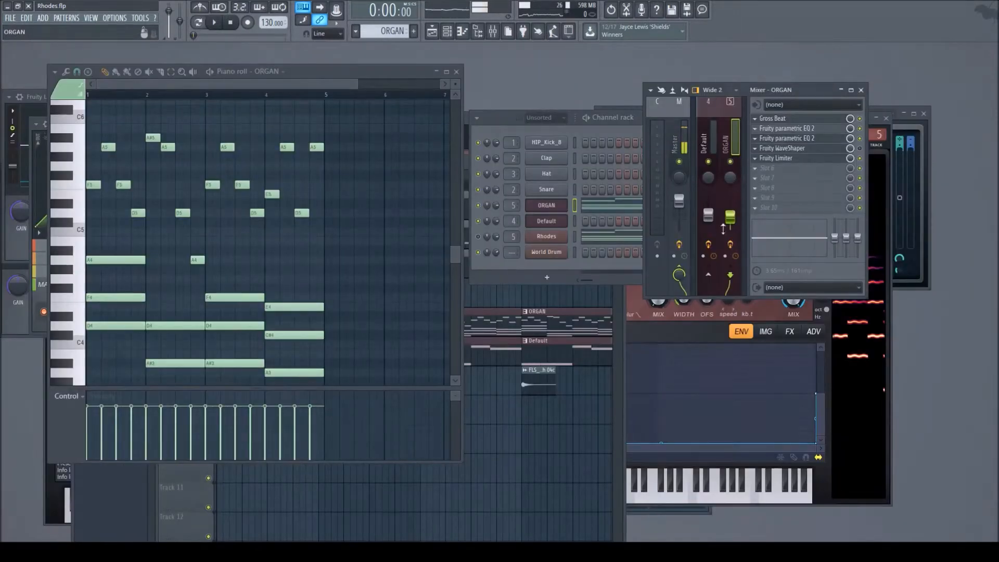
{"action": "scroll", "coordinate": [719, 293], "scroll_direction": "left", "scroll_amount": 3}
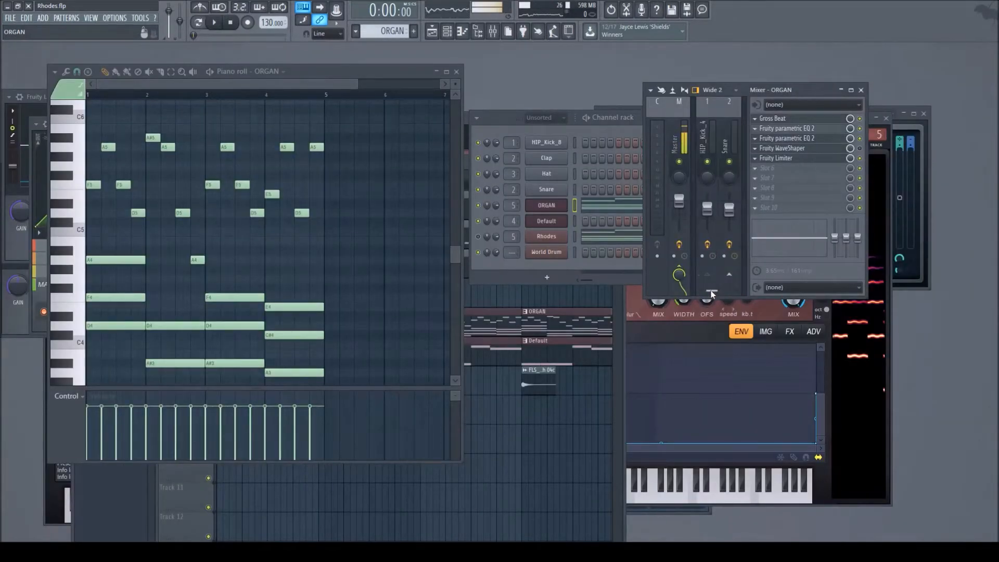
{"action": "scroll", "coordinate": [713, 293], "scroll_direction": "right", "scroll_amount": 12}
{"action": "scroll", "coordinate": [712, 293], "scroll_direction": "left", "scroll_amount": 9}
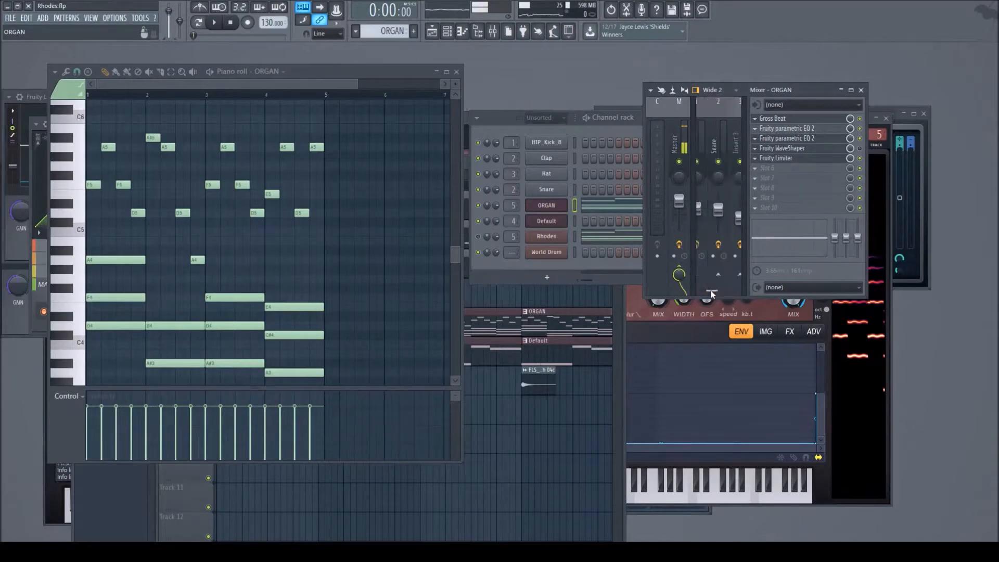
- Show the ORGAN channel's notes in the piano roll and audition the melody and chords in the pattern
{"action": "left_click", "coordinate": [608, 206]}
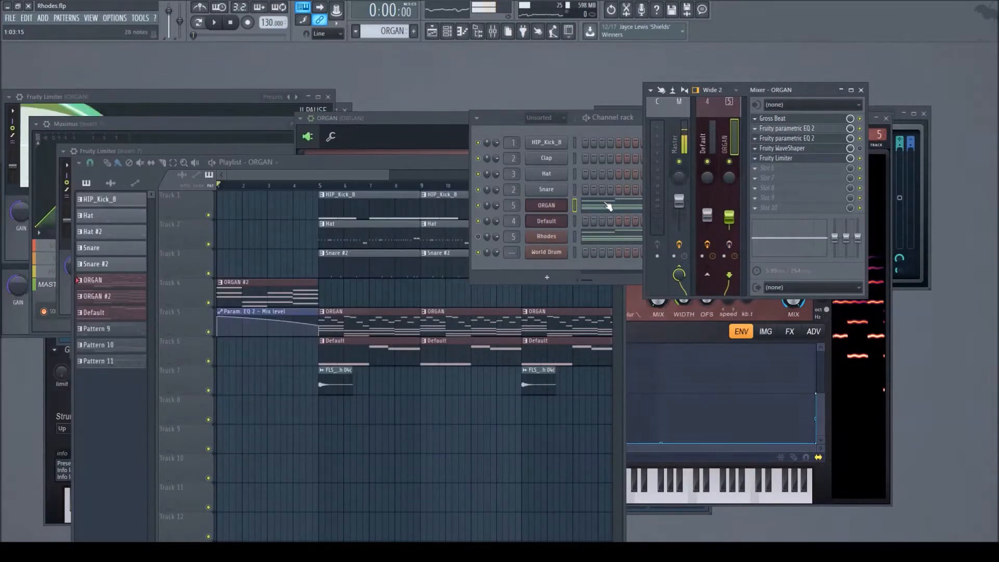
{"action": "left_click", "coordinate": [604, 204]}
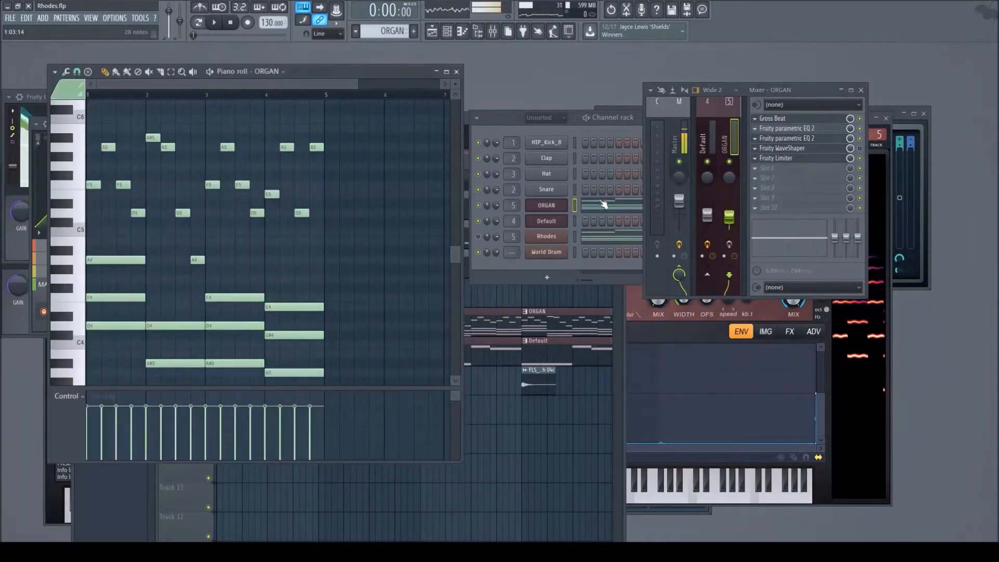
{"action": "left_click", "coordinate": [213, 23]}
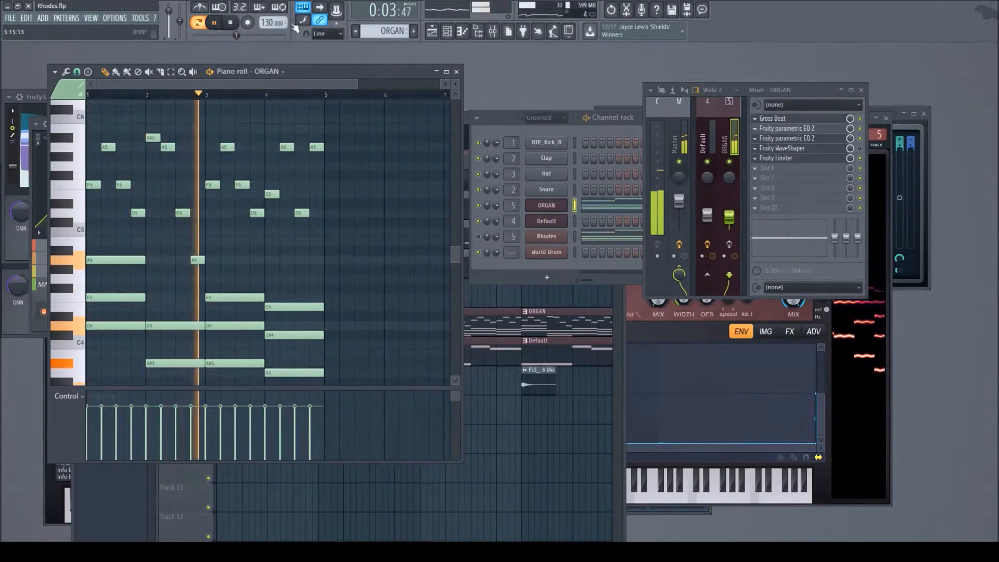
{"action": "left_click", "coordinate": [231, 22]}
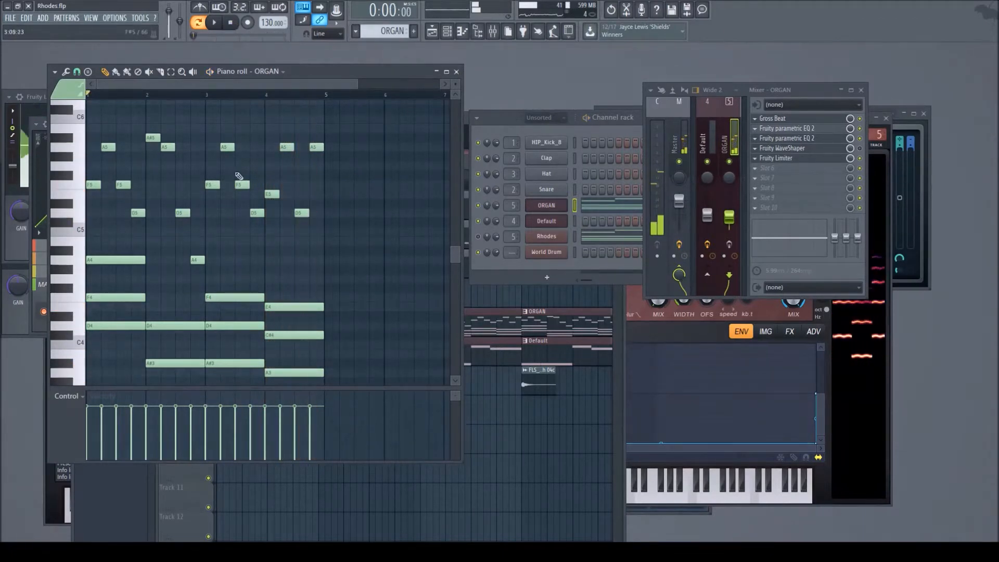
{"action": "scroll", "coordinate": [241, 196], "scroll_direction": "down", "scroll_amount": 4}
{"action": "scroll", "coordinate": [170, 192], "scroll_direction": "up", "scroll_amount": 3}
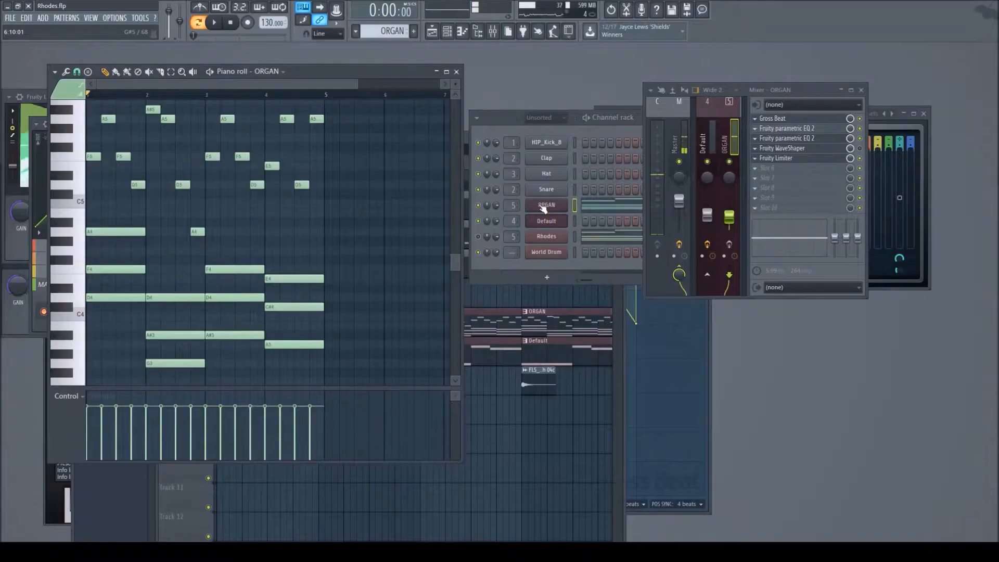
- Open the ORGAN channel's synth, flatten part A's Timbre 1 harmonic level, and audition the resulting saw waveform
{"action": "left_click", "coordinate": [563, 209]}
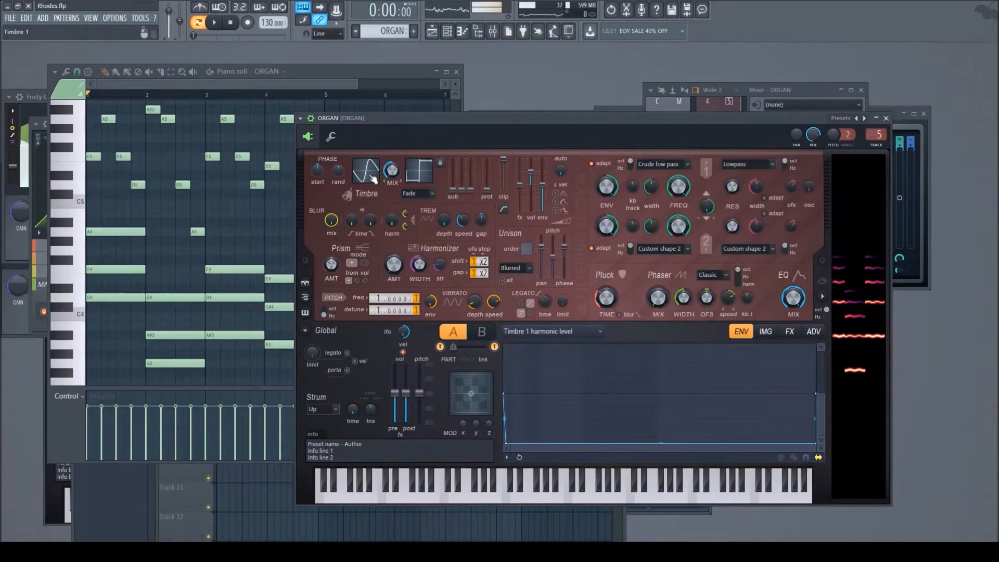
{"action": "left_click", "coordinate": [540, 364]}
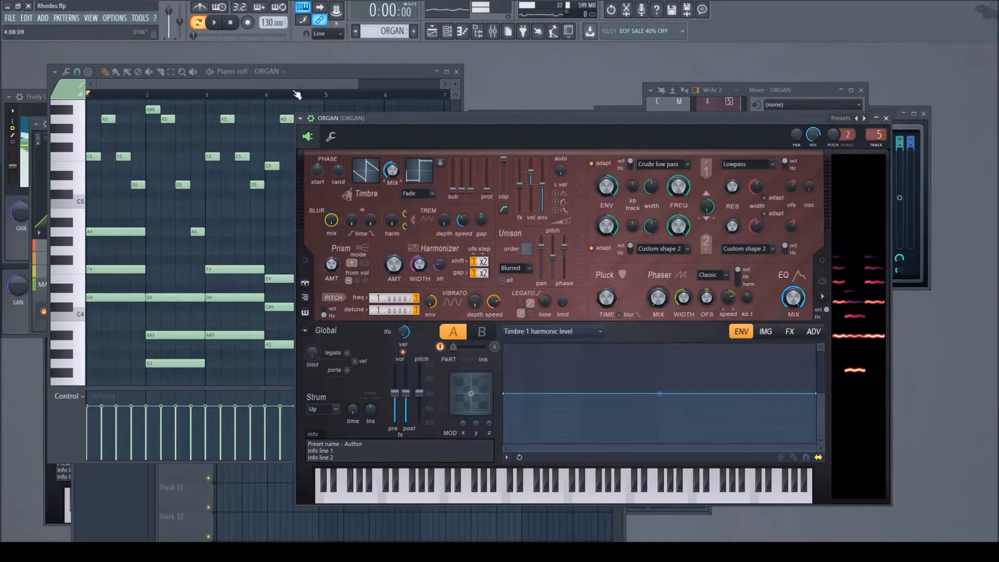
{"action": "left_click", "coordinate": [216, 23]}
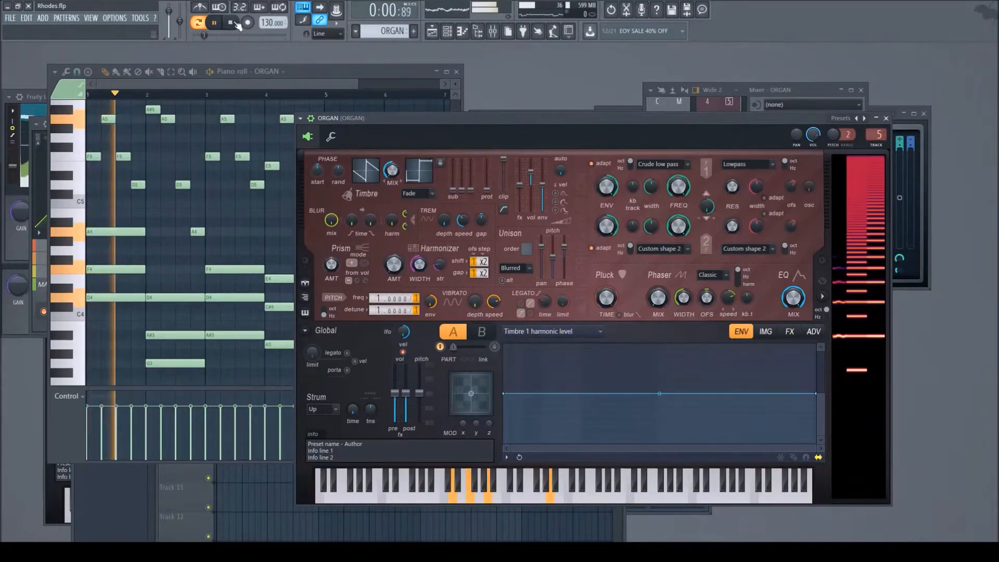
{"action": "left_click", "coordinate": [231, 23]}
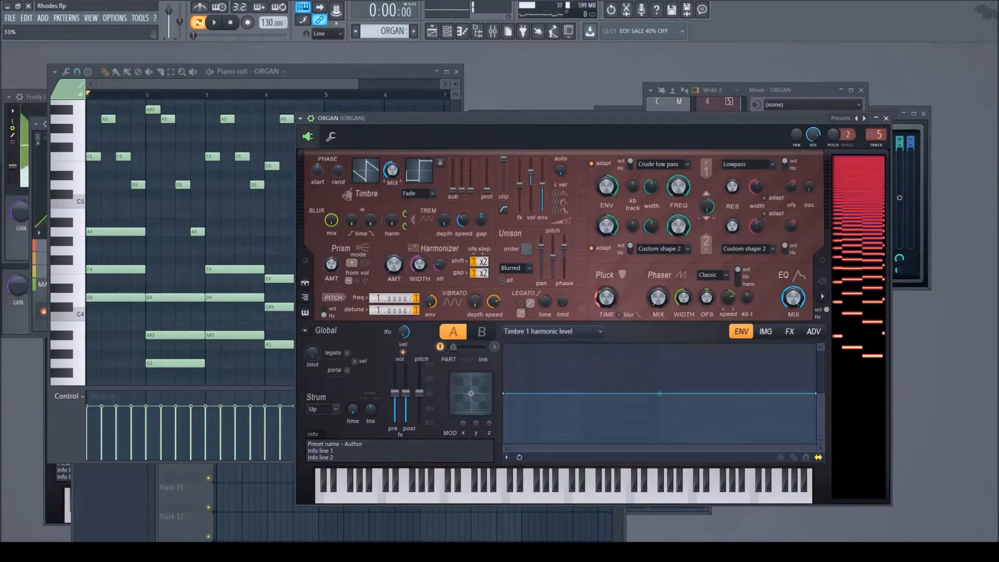
{"action": "left_click", "coordinate": [216, 23]}
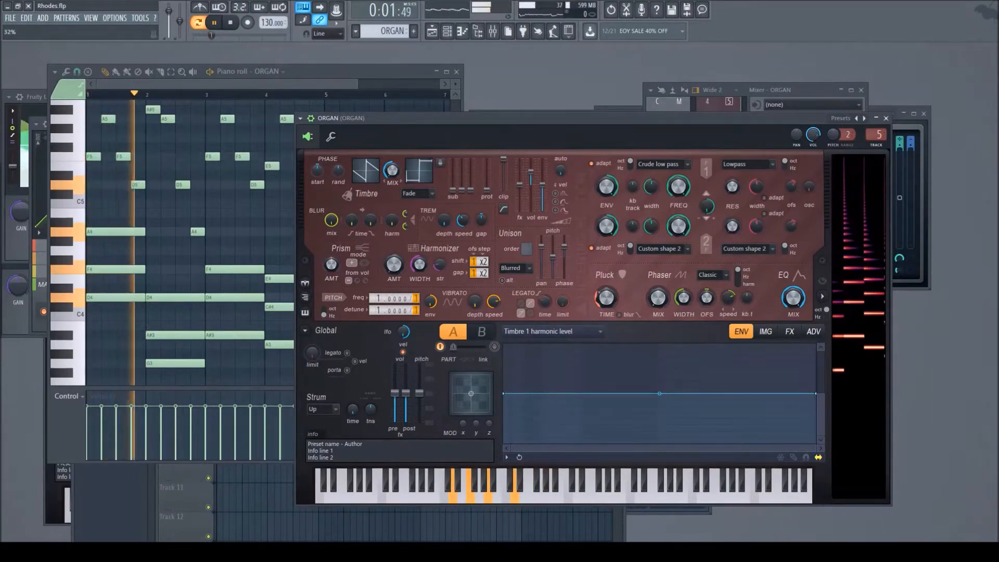
{"action": "left_click", "coordinate": [233, 21]}
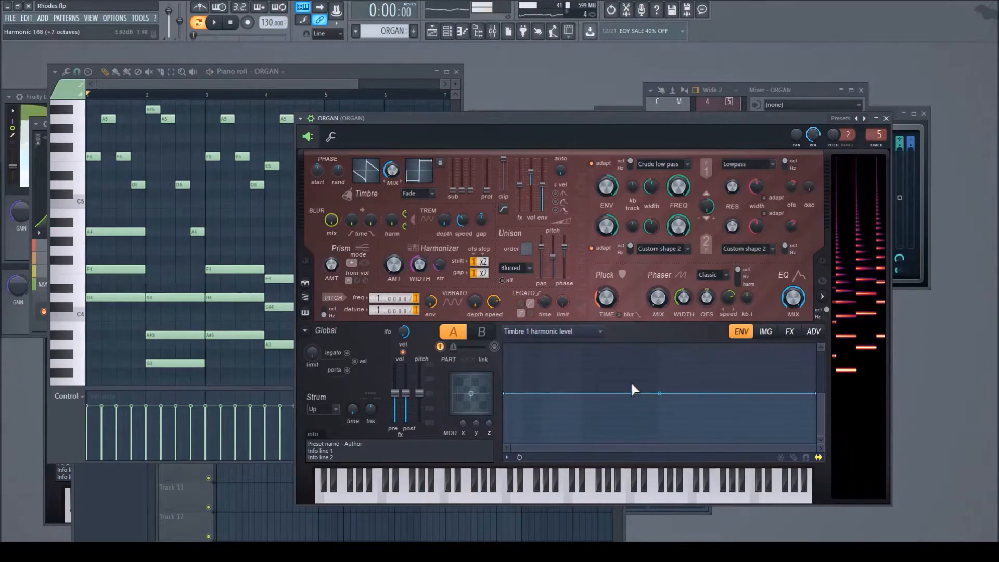
- Reshape part A's Timbre 1 harmonic level so only the lowest harmonic remains, making a sine wave, and audition it
{"action": "left_click_drag", "start_coordinate": [816, 393], "coordinate": [816, 443]}
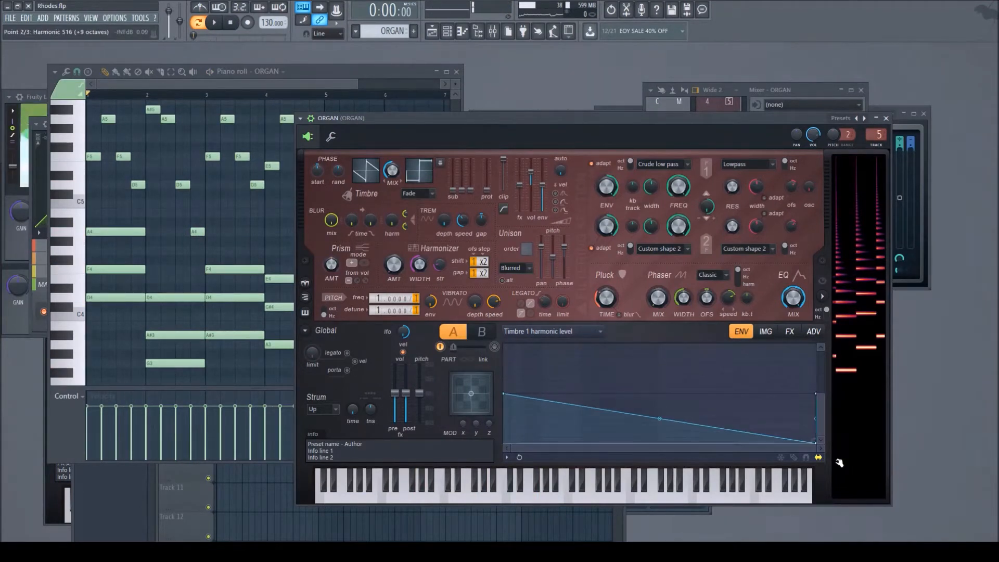
{"action": "right_click", "coordinate": [535, 418]}
{"action": "left_click_drag", "start_coordinate": [535, 419], "coordinate": [508, 447]}
{"action": "left_click_drag", "start_coordinate": [787, 444], "coordinate": [817, 445]}
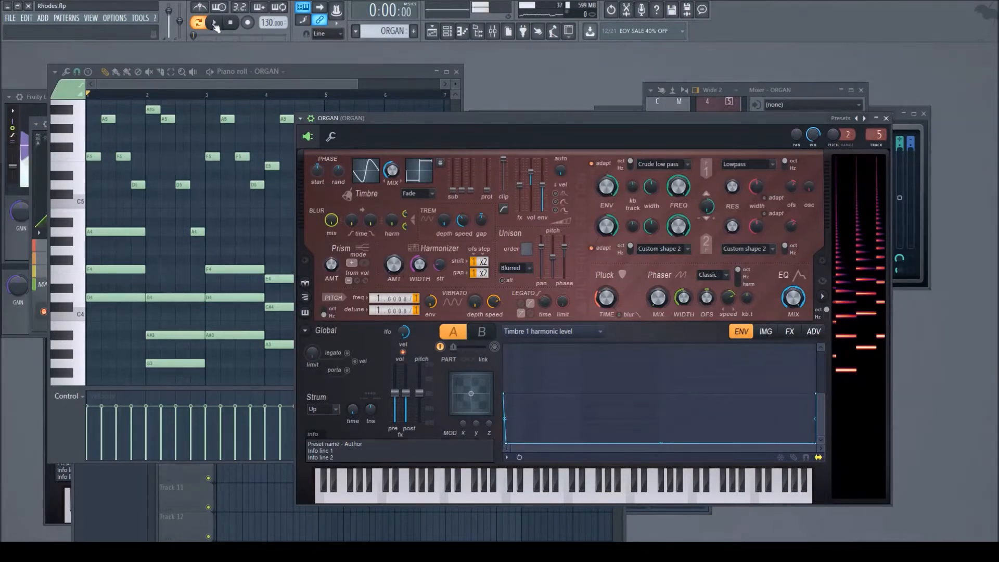
{"action": "left_click", "coordinate": [214, 23]}
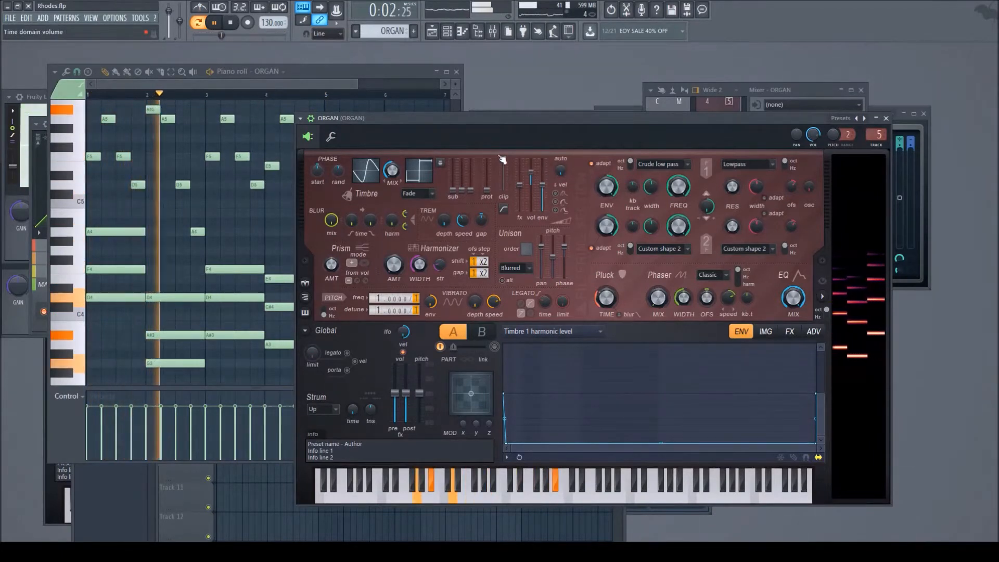
{"action": "left_click", "coordinate": [229, 21]}
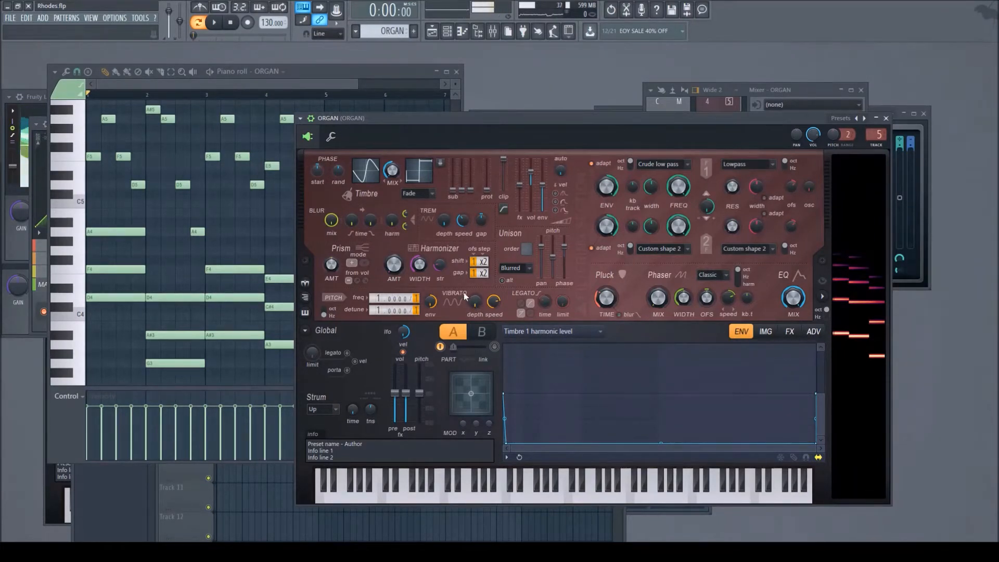
- Switch the synth to part B and audition the pattern to compare parts A and B
{"action": "left_click", "coordinate": [220, 24]}
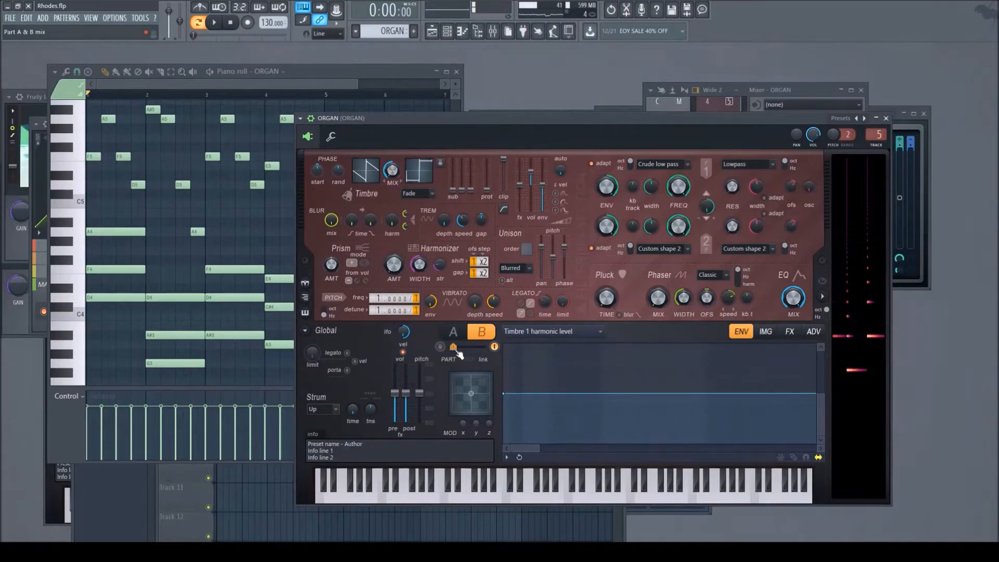
{"action": "left_click_drag", "start_coordinate": [615, 300], "coordinate": [615, 250]}
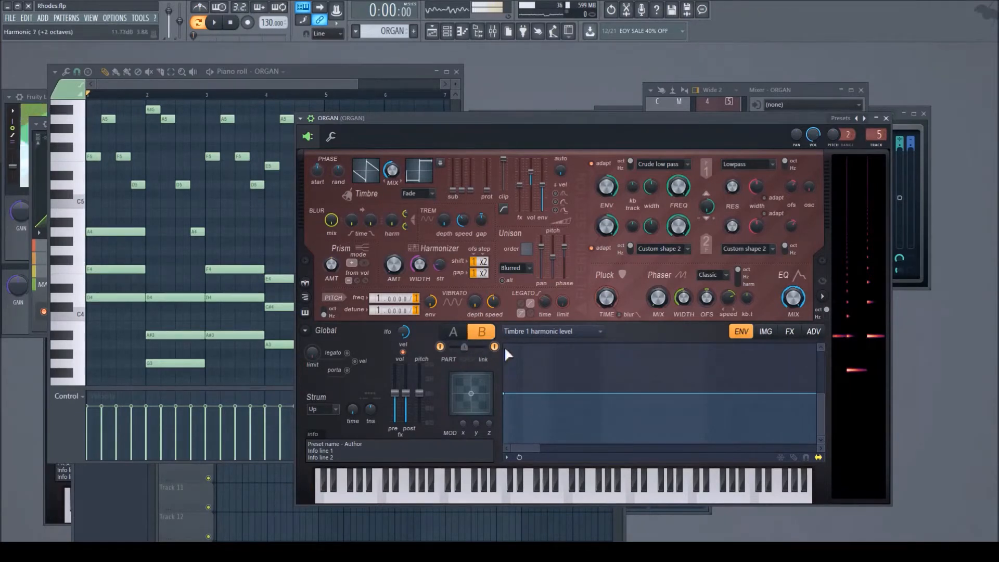
{"action": "left_click", "coordinate": [214, 22]}
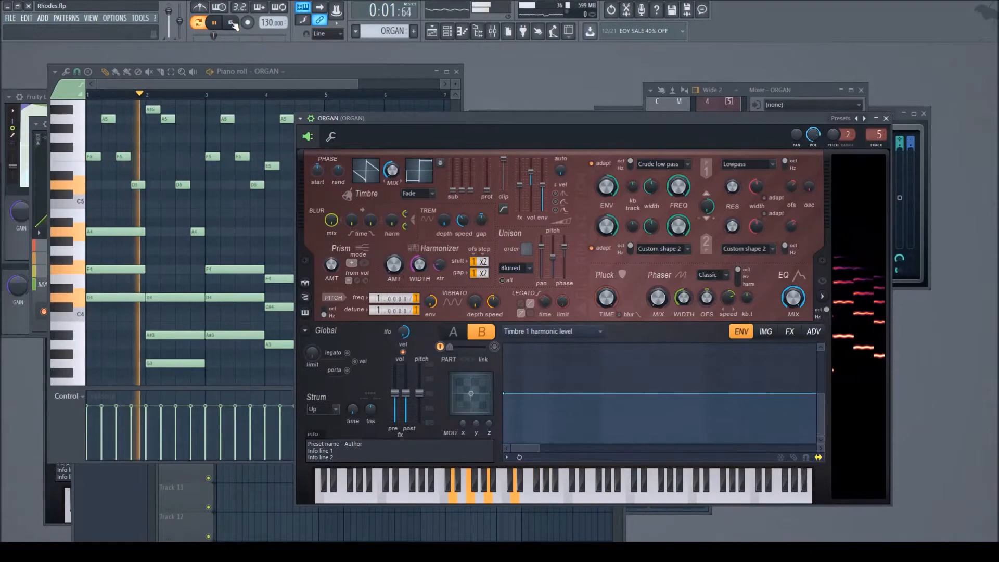
{"action": "left_click", "coordinate": [232, 24]}
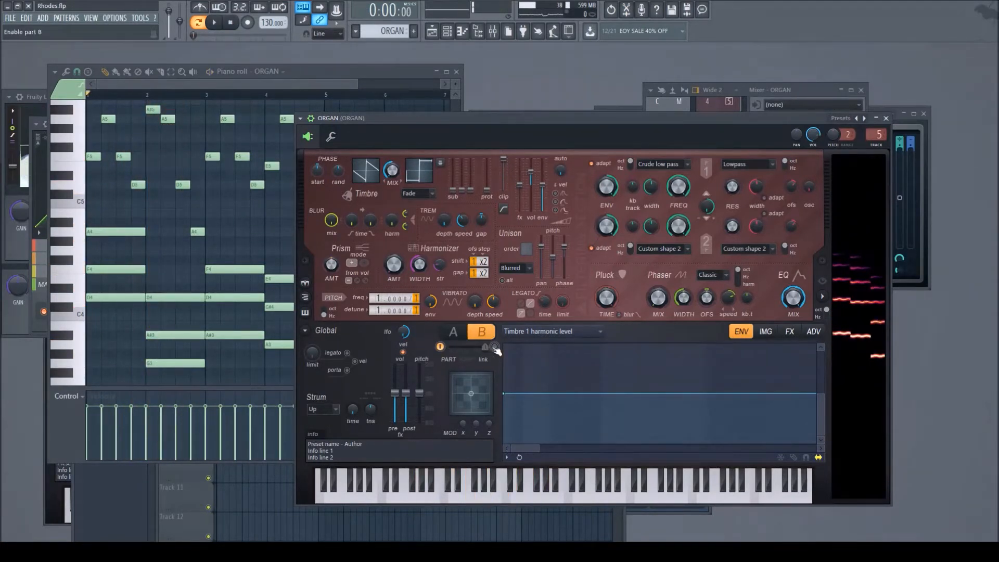
- Audition part B alone, enable part A alongside it, and set the Part A & B mix to 19%
{"action": "left_click", "coordinate": [214, 22]}
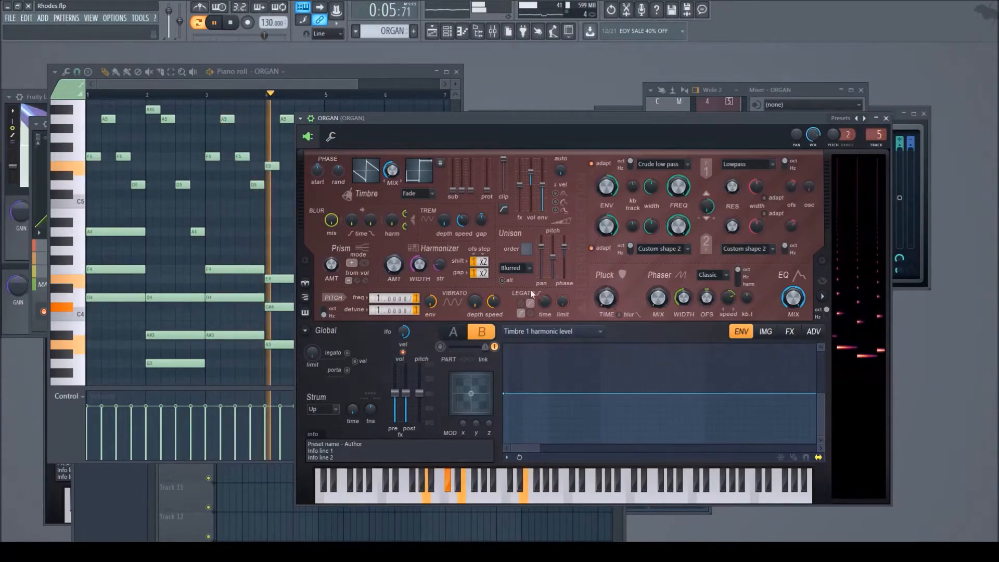
{"action": "left_click", "coordinate": [440, 347]}
{"action": "left_click_drag", "start_coordinate": [485, 348], "coordinate": [456, 347]}
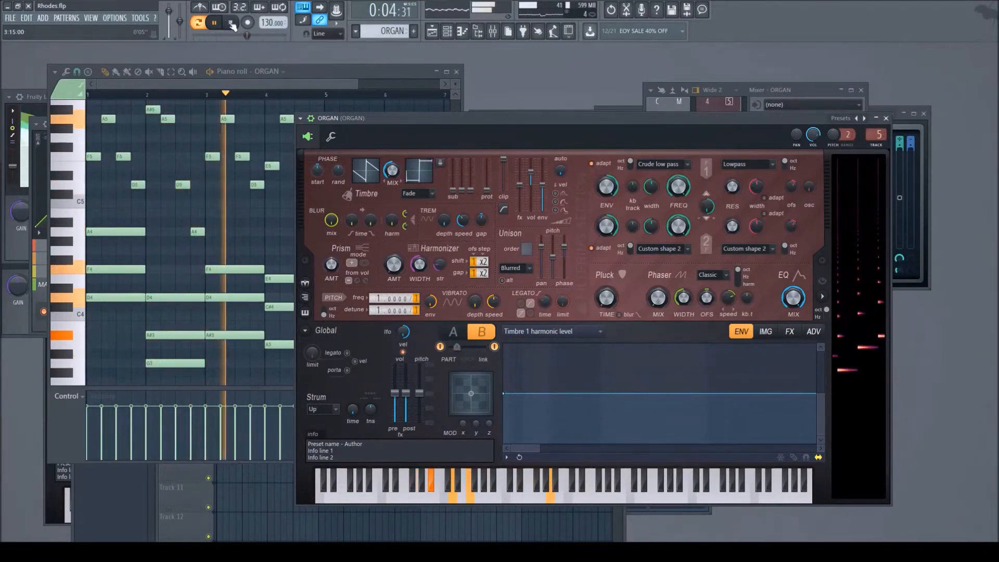
{"action": "key", "text": "space"}
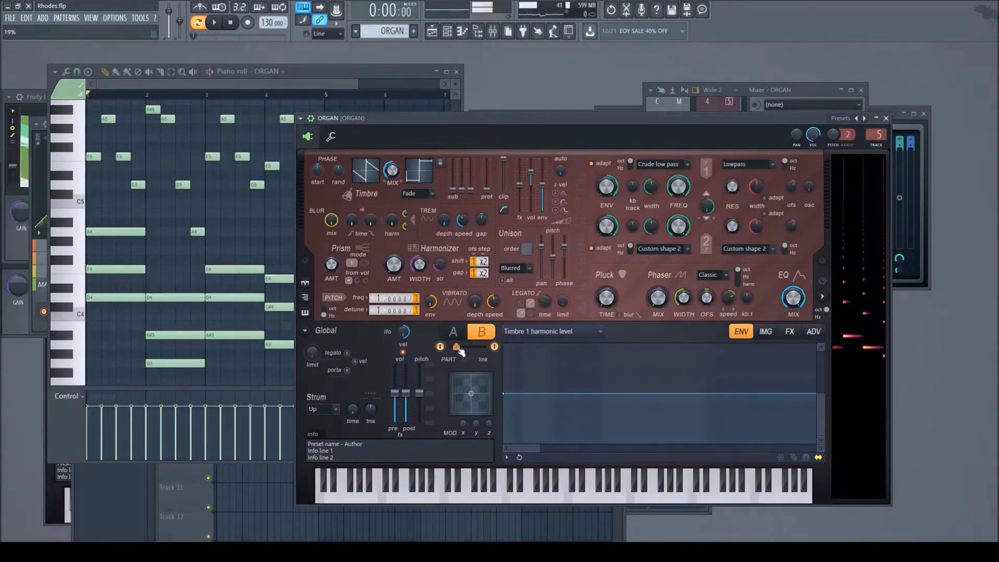
- Open Fruity parametric EQ 2 and Gross Beat on the ORGAN mixer track and audition the Gross Beat time envelope
{"action": "left_click", "coordinate": [493, 32]}
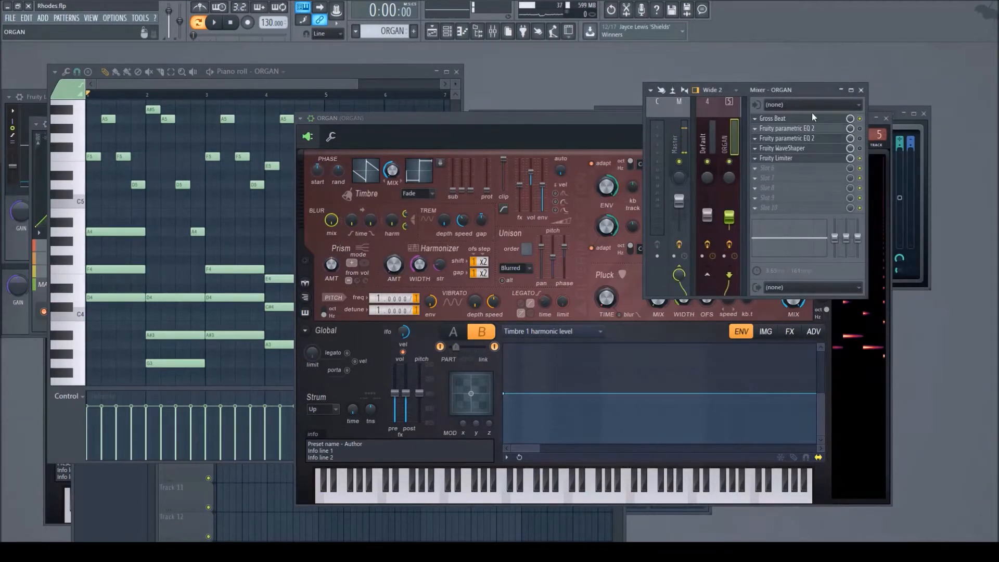
{"action": "left_click", "coordinate": [808, 127]}
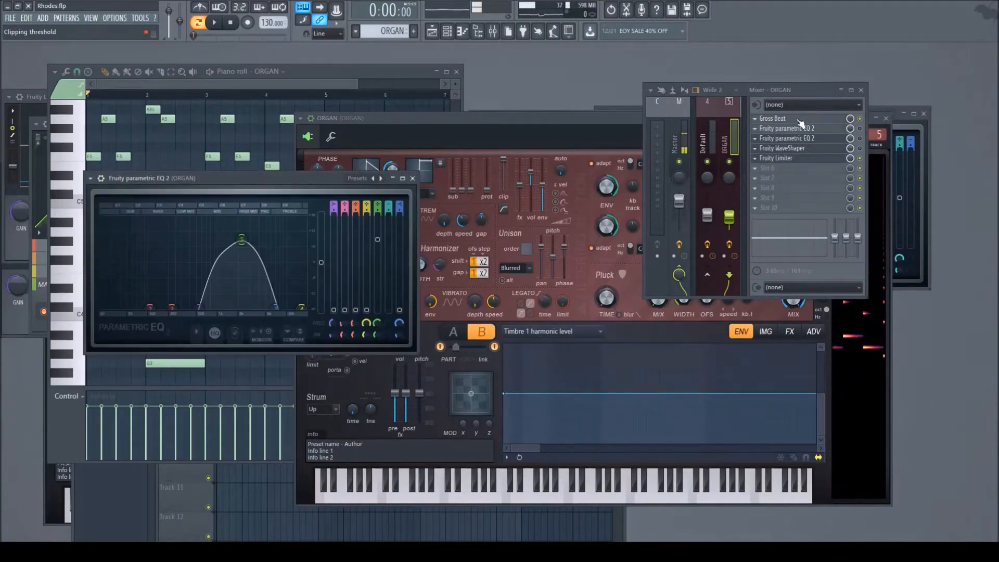
{"action": "left_click", "coordinate": [800, 120]}
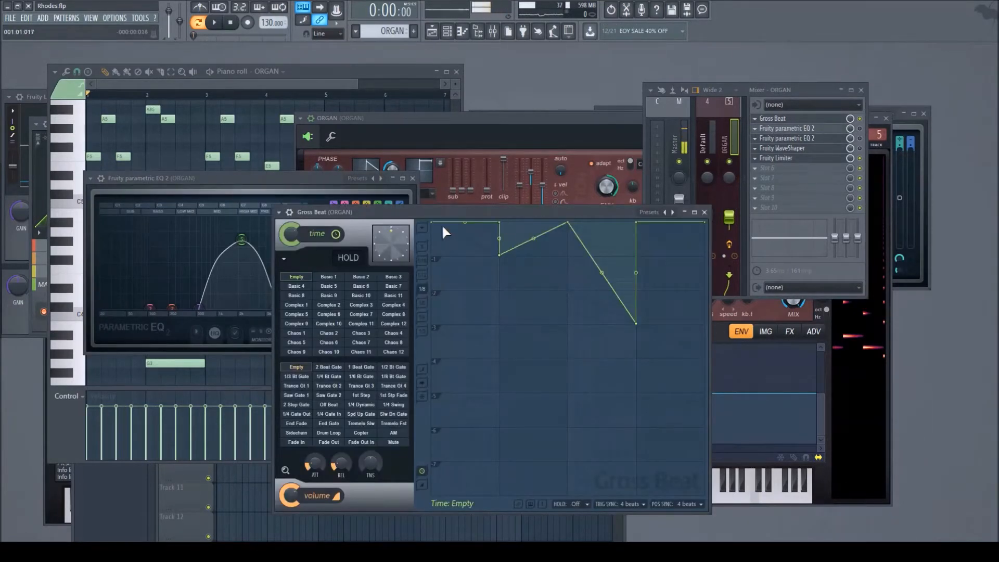
{"action": "left_click", "coordinate": [216, 25]}
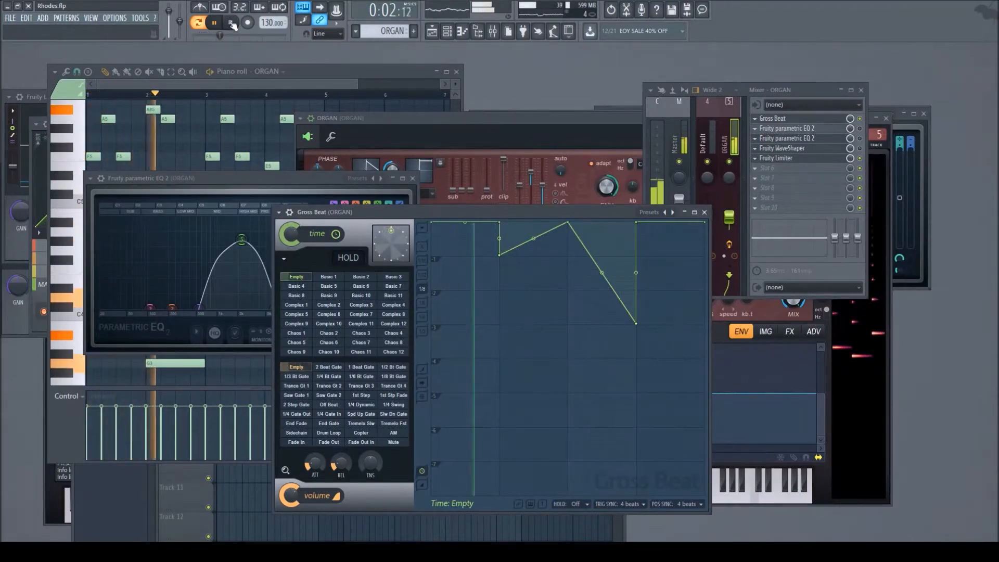
{"action": "left_click", "coordinate": [231, 23]}
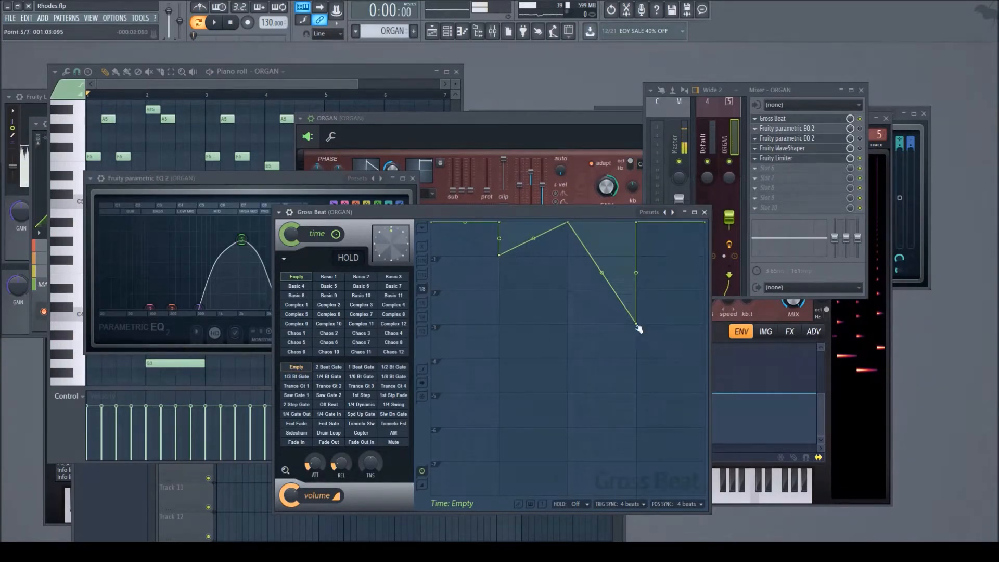
{"action": "left_click", "coordinate": [217, 24]}
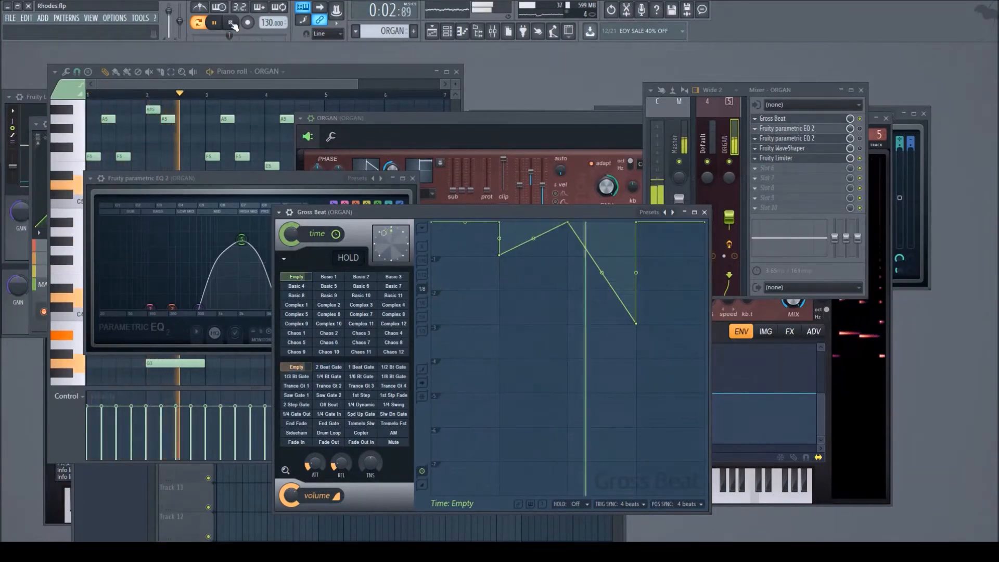
- Try raising the lowest point of the Gross Beat time envelope and audition the shallower slope
{"action": "left_click", "coordinate": [231, 22]}
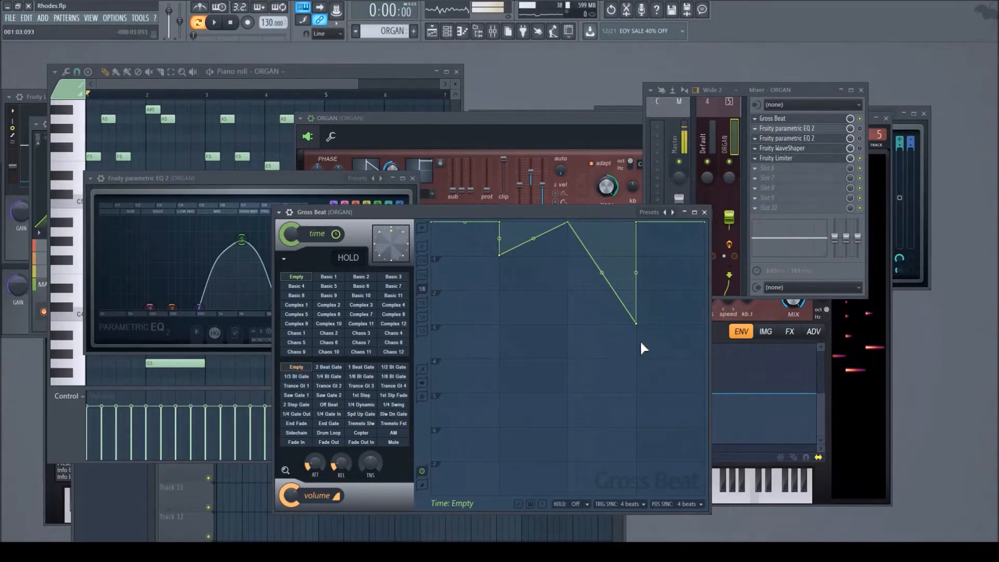
{"action": "left_click_drag", "start_coordinate": [636, 323], "coordinate": [641, 258]}
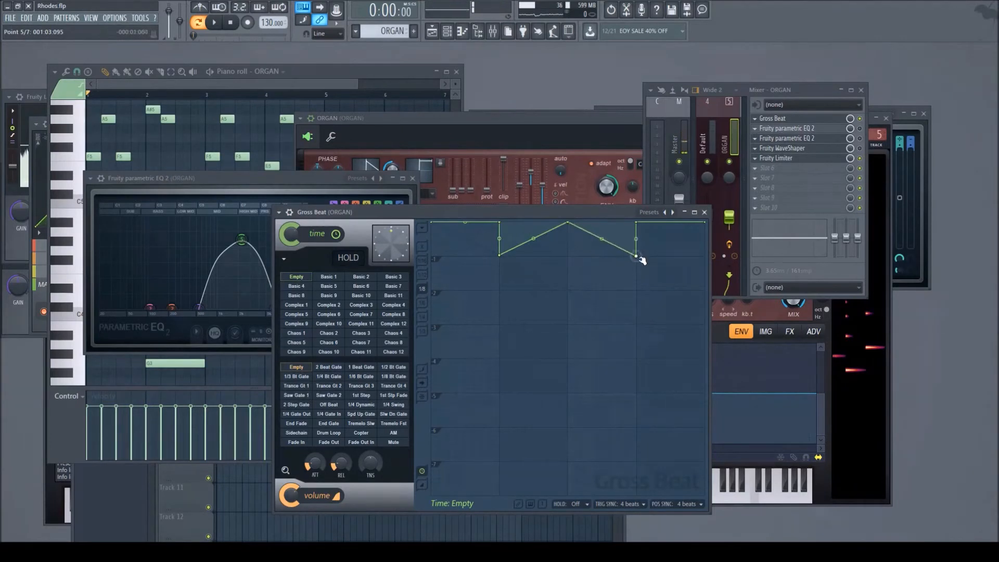
{"action": "left_click", "coordinate": [214, 23]}
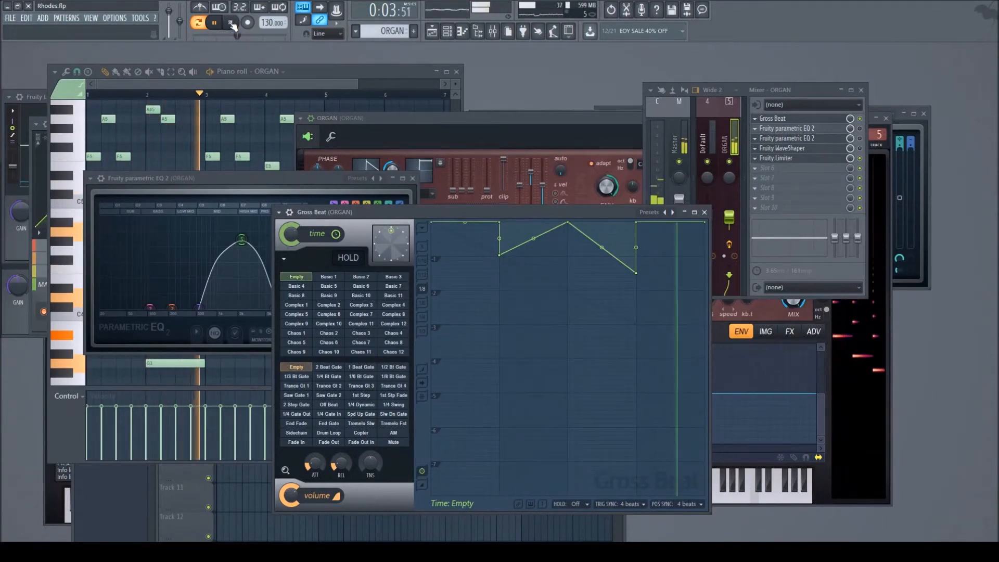
{"action": "left_click", "coordinate": [231, 22]}
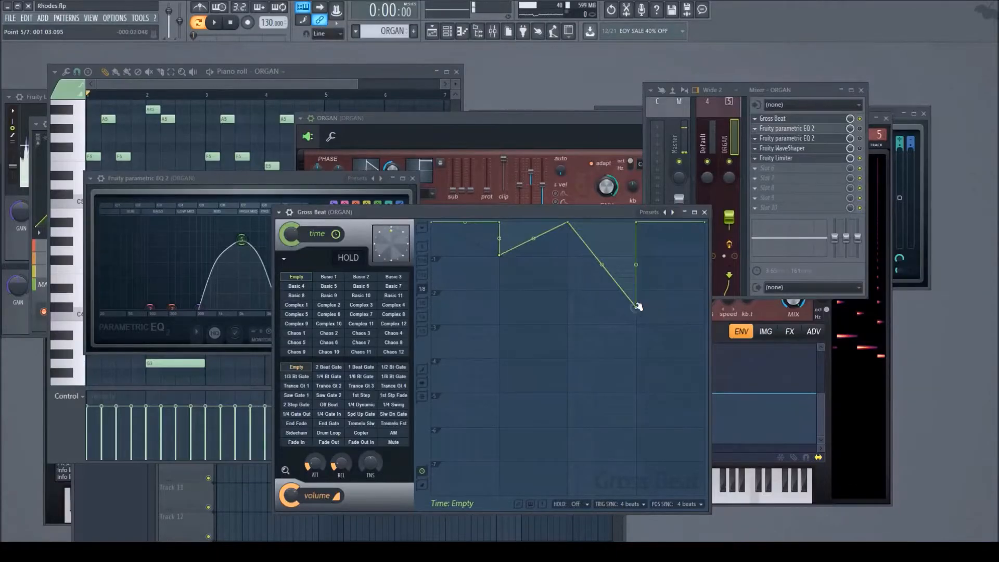
- Try the envelope's lowest point on the second grid line, audition it, and return the point to the third grid line
{"action": "left_click_drag", "start_coordinate": [638, 306], "coordinate": [638, 292]}
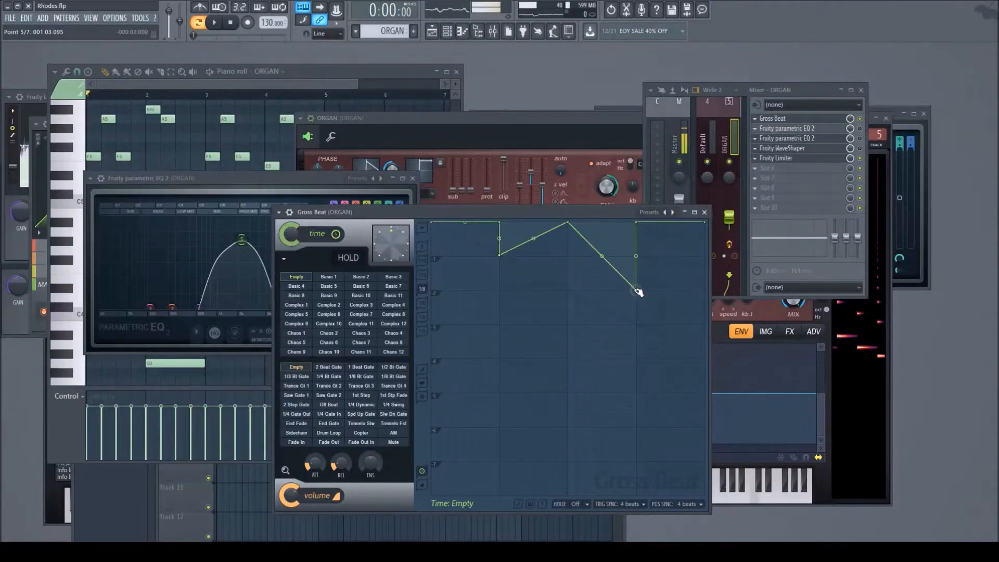
{"action": "key", "text": "space"}
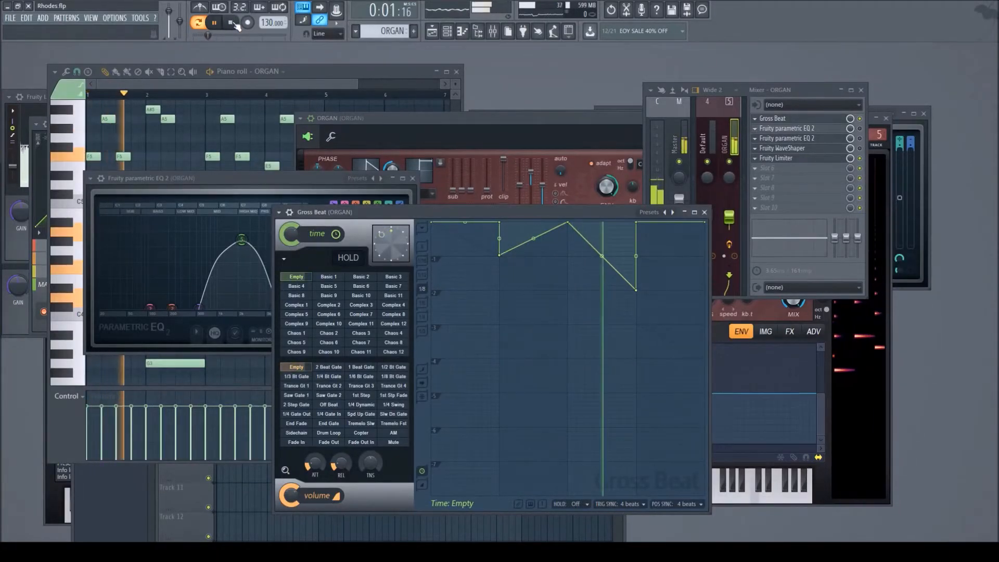
{"action": "key", "text": "space"}
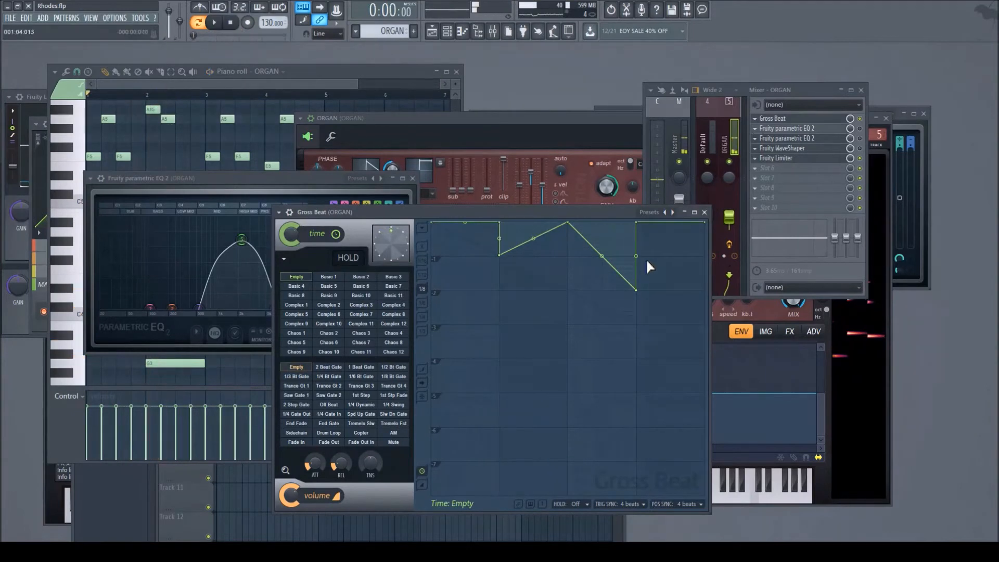
{"action": "left_click_drag", "start_coordinate": [638, 293], "coordinate": [639, 328]}
{"action": "left_click_drag", "start_coordinate": [638, 330], "coordinate": [637, 324]}
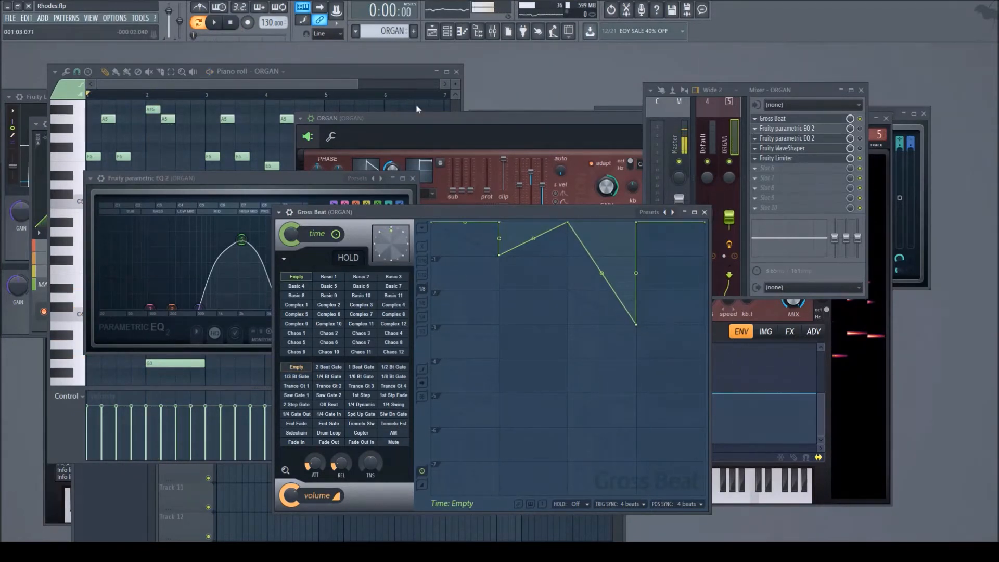
- Open both Fruity parametric EQ 2 effects and Fruity WaveShaper on the ORGAN mixer track and audition the pattern
{"action": "left_click", "coordinate": [806, 148]}
{"action": "left_click", "coordinate": [803, 142]}
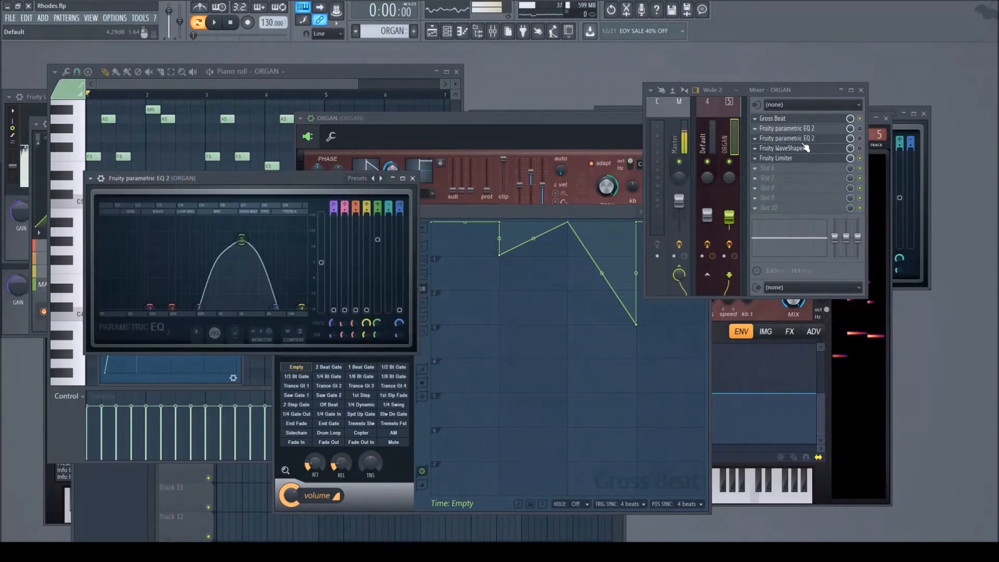
{"action": "left_click", "coordinate": [806, 148]}
{"action": "left_click", "coordinate": [806, 134]}
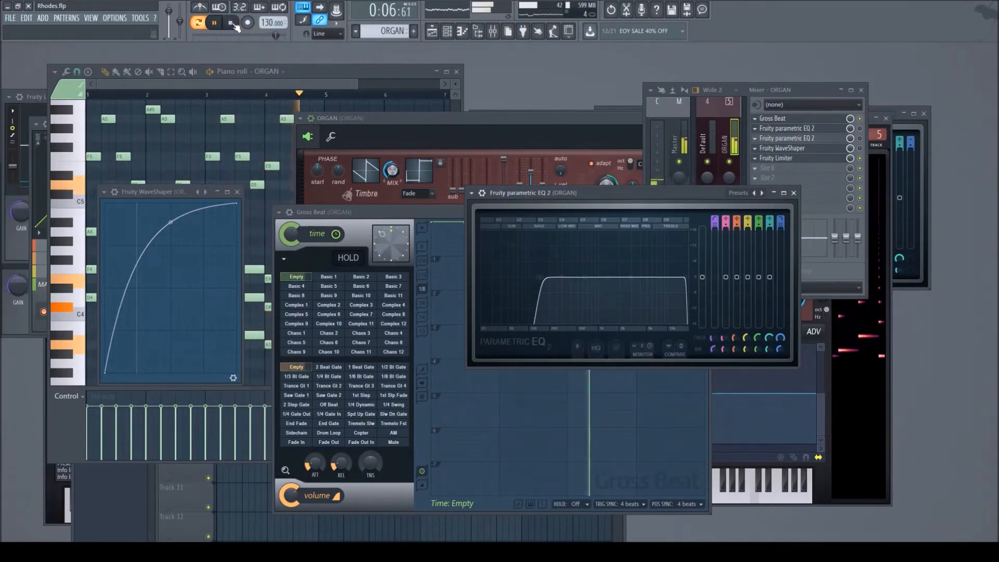
{"action": "left_click", "coordinate": [232, 22]}
- Bring the ORGAN synth window forward, move it clear, and show its built-in effects settings
{"action": "left_click", "coordinate": [503, 119]}
{"action": "left_click_drag", "start_coordinate": [594, 122], "coordinate": [448, 120]}
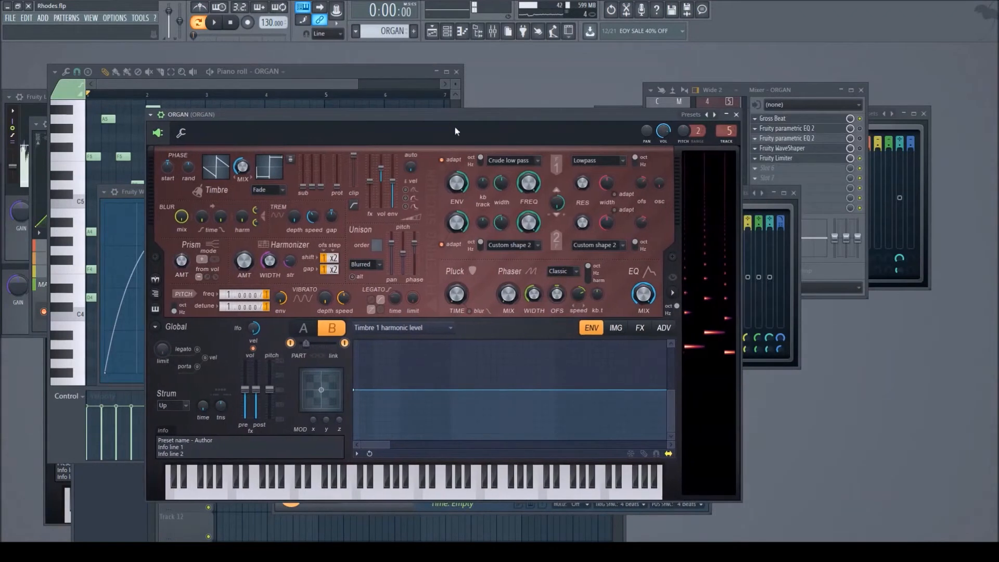
{"action": "left_click", "coordinate": [640, 327]}
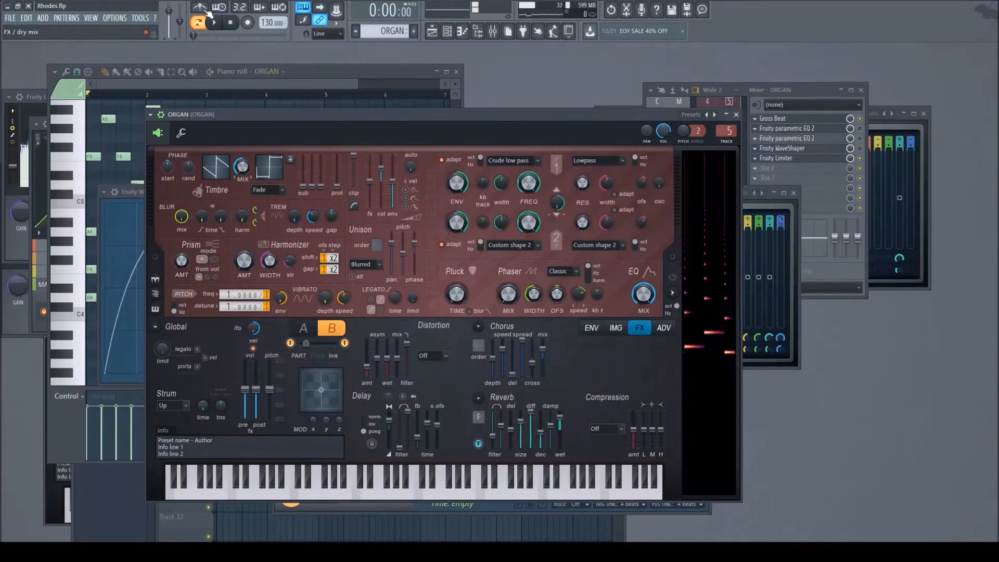
- Audition the pattern with the synth's reverb switched off and back on, and show part A's effects settings
{"action": "left_click", "coordinate": [215, 23]}
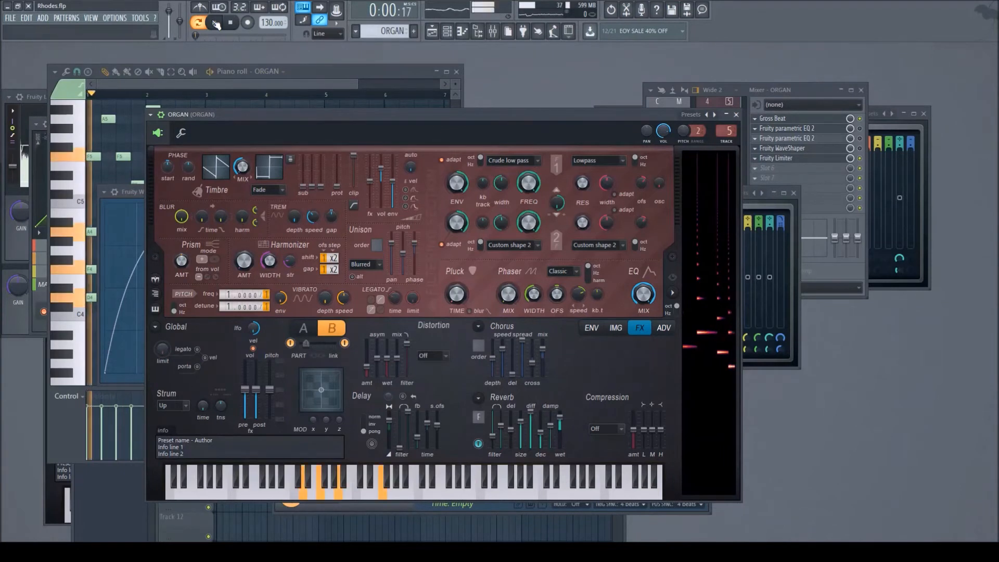
{"action": "left_click", "coordinate": [487, 447]}
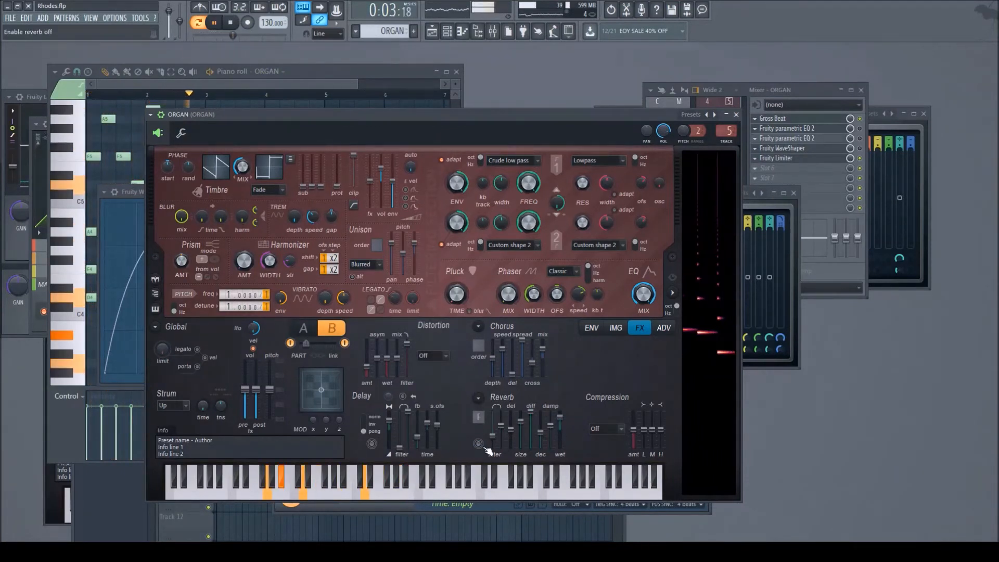
{"action": "left_click", "coordinate": [484, 446]}
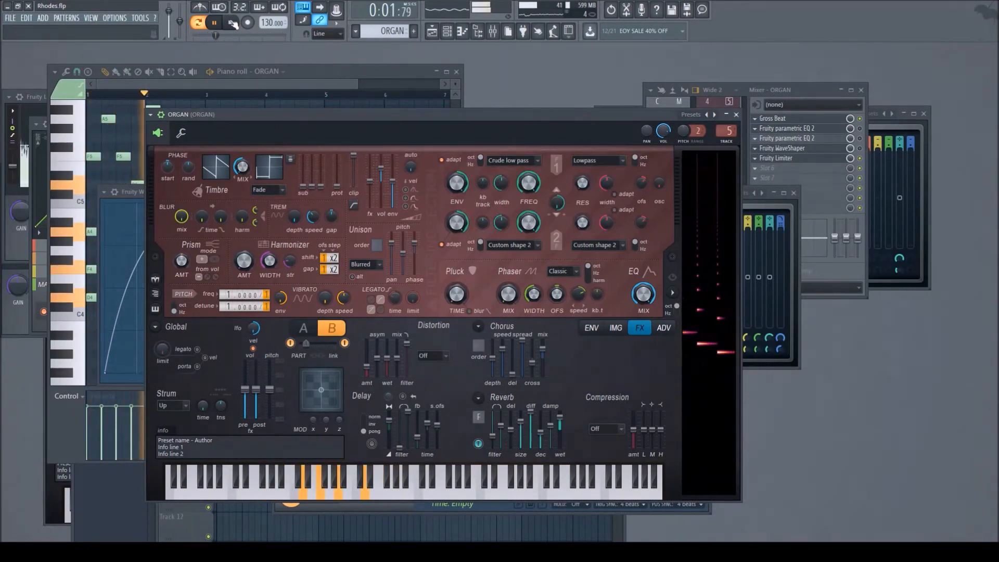
{"action": "left_click", "coordinate": [303, 328]}
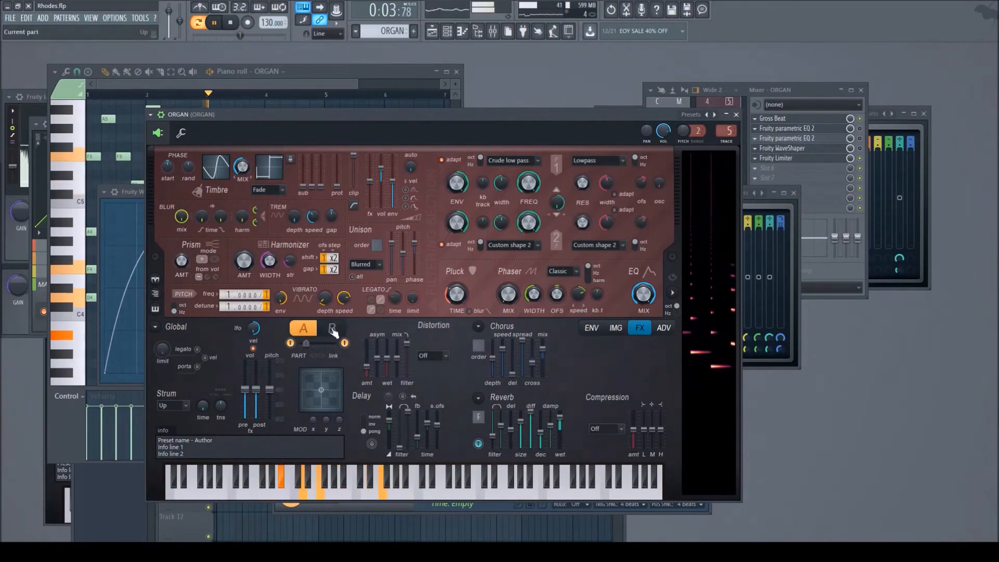
{"action": "left_click", "coordinate": [232, 25]}
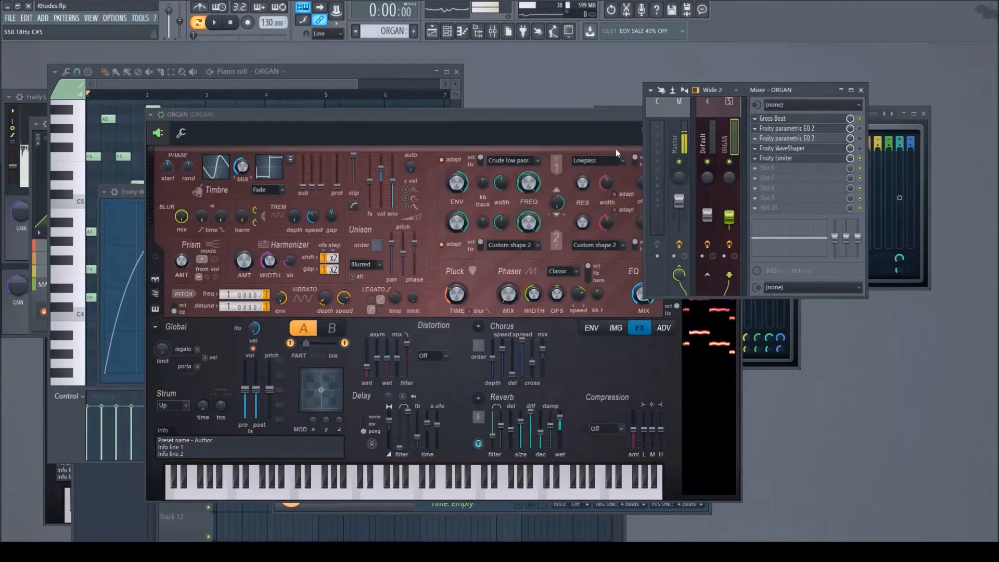
- Add Fruity Reeverb 2 to the ORGAN mixer track and move it up to slot 3, between the two parametric EQs
{"action": "left_click", "coordinate": [799, 173]}
{"action": "left_click_drag", "start_coordinate": [799, 174], "coordinate": [798, 140]}
{"action": "left_click", "coordinate": [489, 443]}
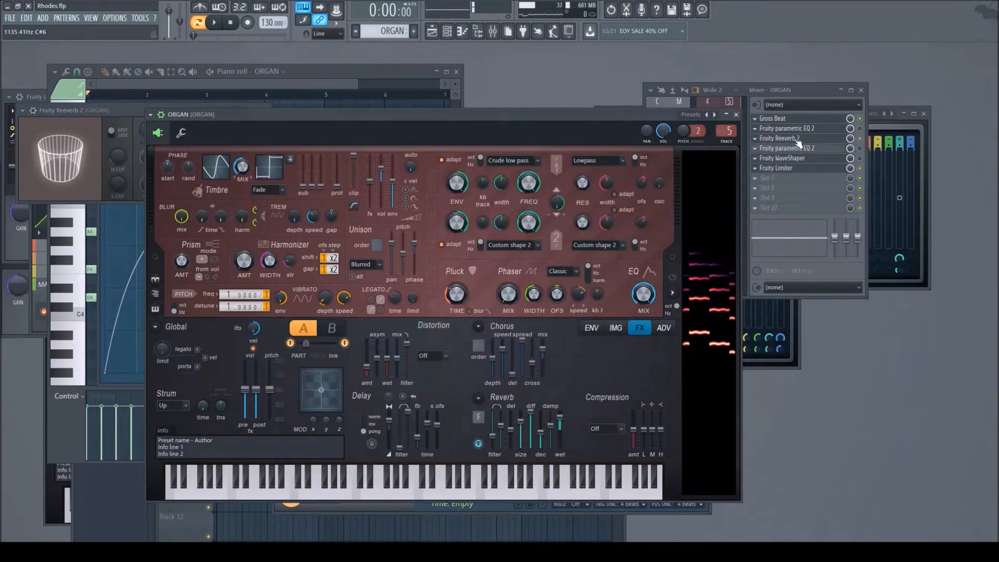
- Audition the pattern with Fruity Reeverb 2 in the effects chain and inspect the reverb's wet level
{"action": "left_click", "coordinate": [827, 149]}
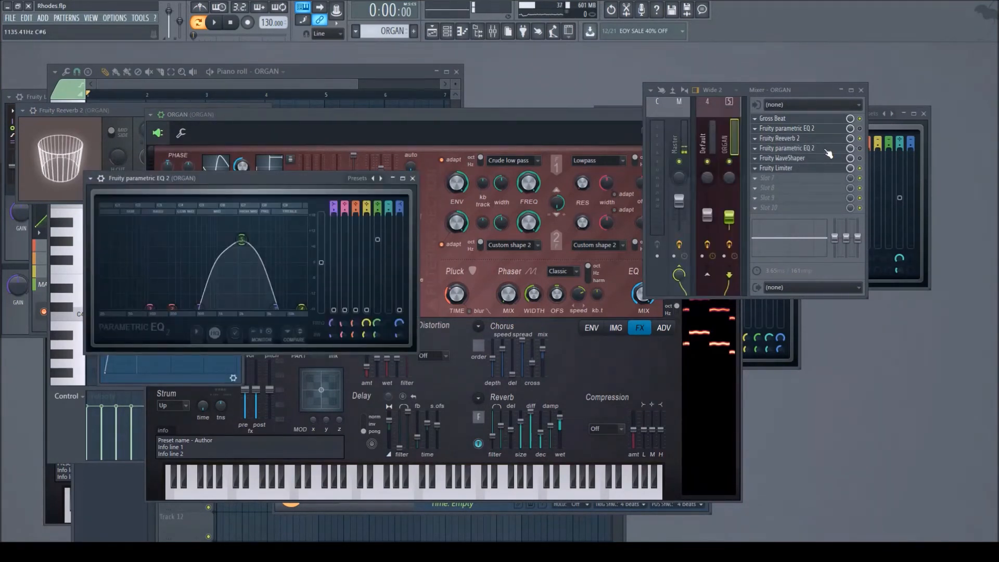
{"action": "left_click", "coordinate": [826, 150]}
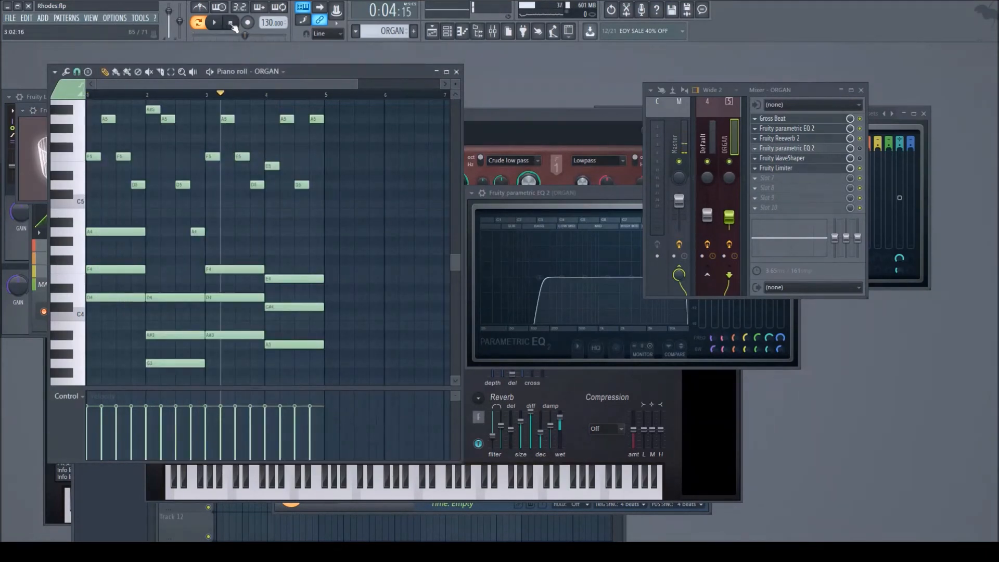
{"action": "left_click", "coordinate": [232, 24]}
{"action": "left_click", "coordinate": [215, 23]}
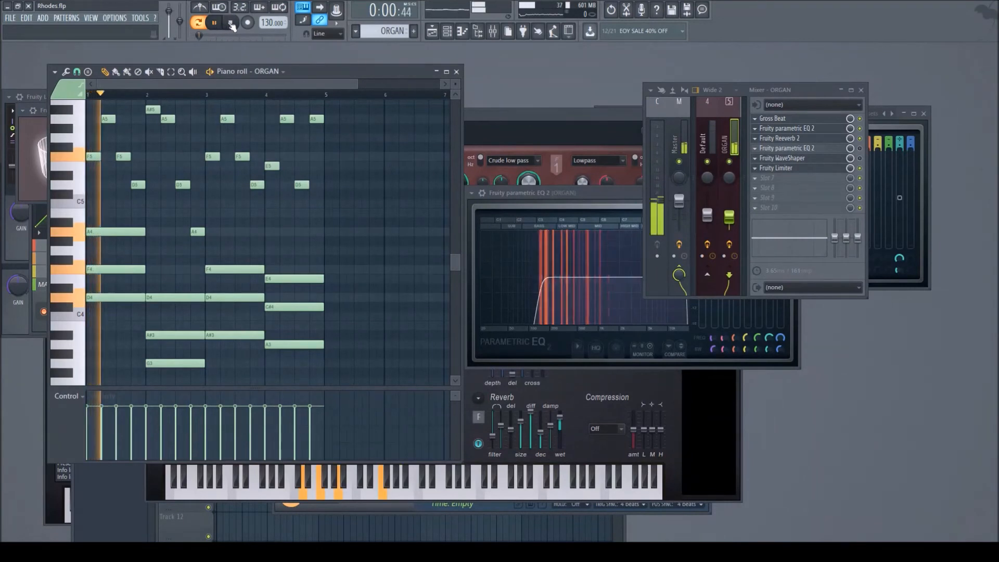
{"action": "left_click", "coordinate": [804, 144]}
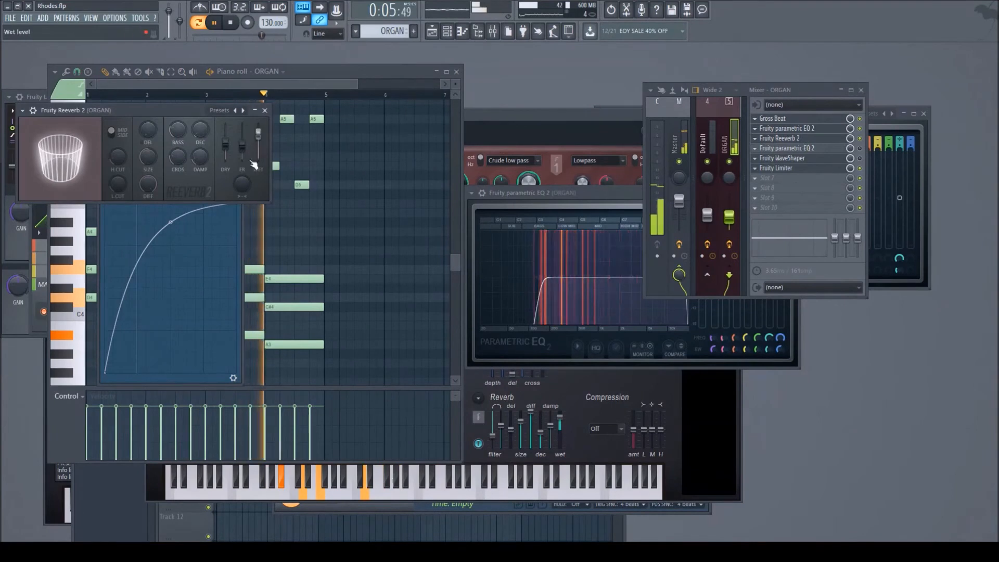
{"action": "left_click", "coordinate": [232, 25]}
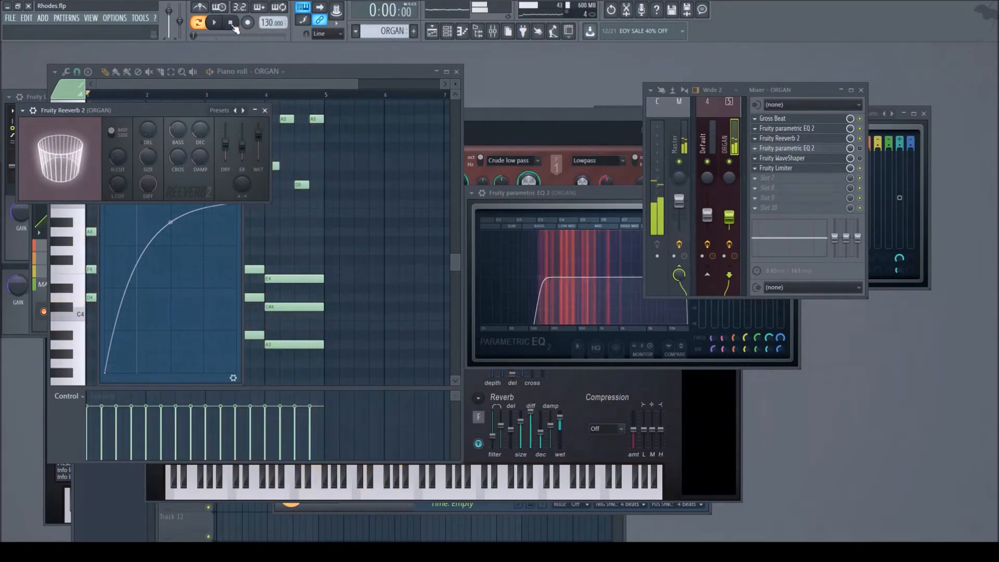
- Open Gross Beat and Fruity Limiter from the ORGAN mixer track, and bring up the Playlist arrangement
{"action": "left_click", "coordinate": [776, 118]}
{"action": "left_click", "coordinate": [786, 168]}
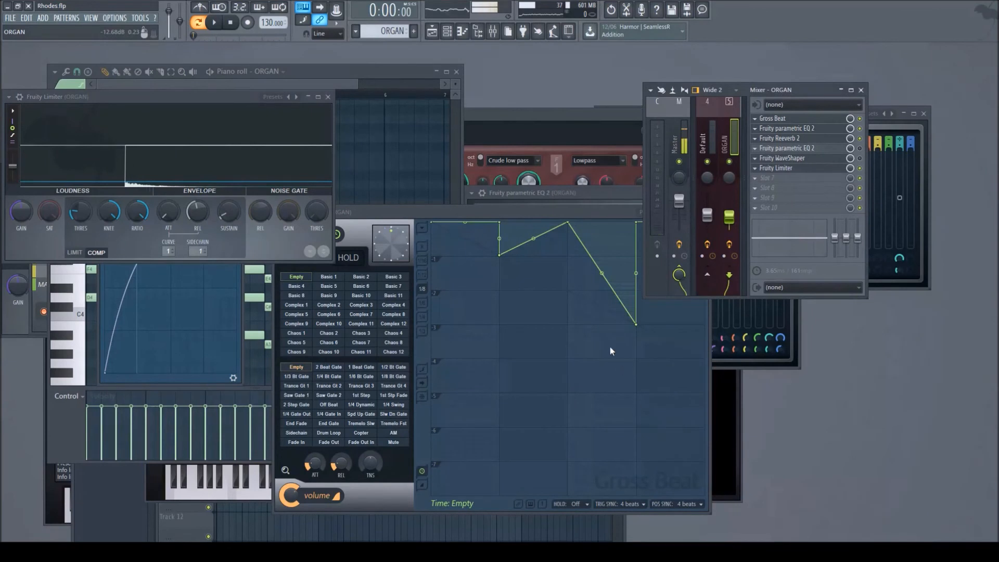
{"action": "key", "text": "F5"}
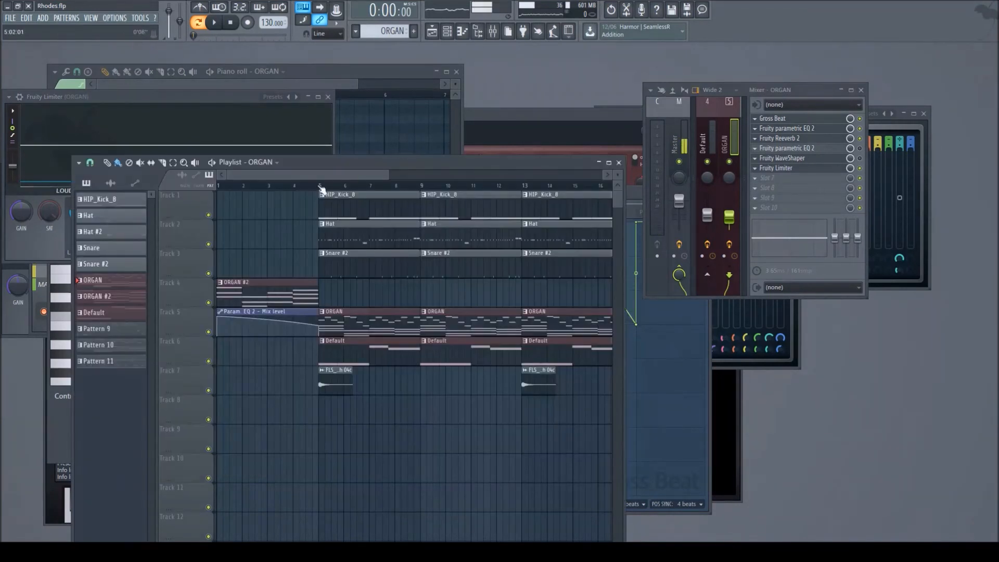